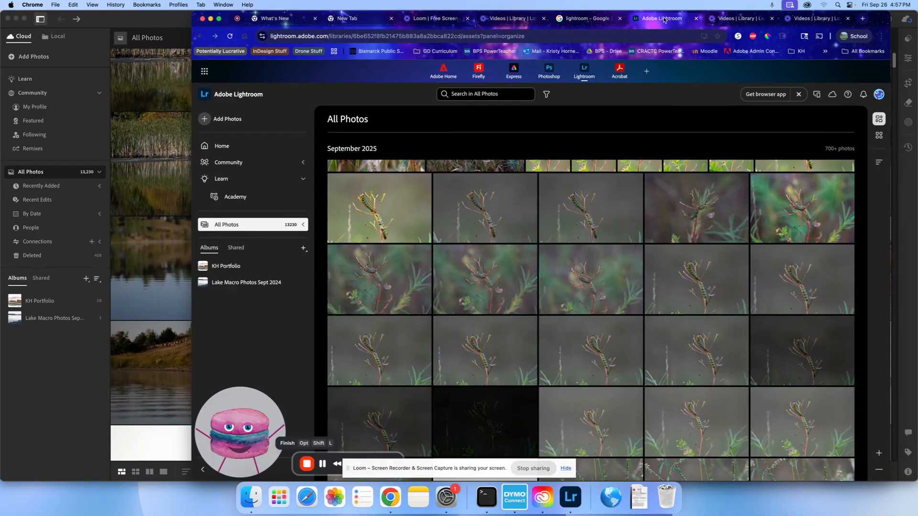
Browse the September 2025 photos in All Photos in the web version of Lightroom
left_click(593, 18)
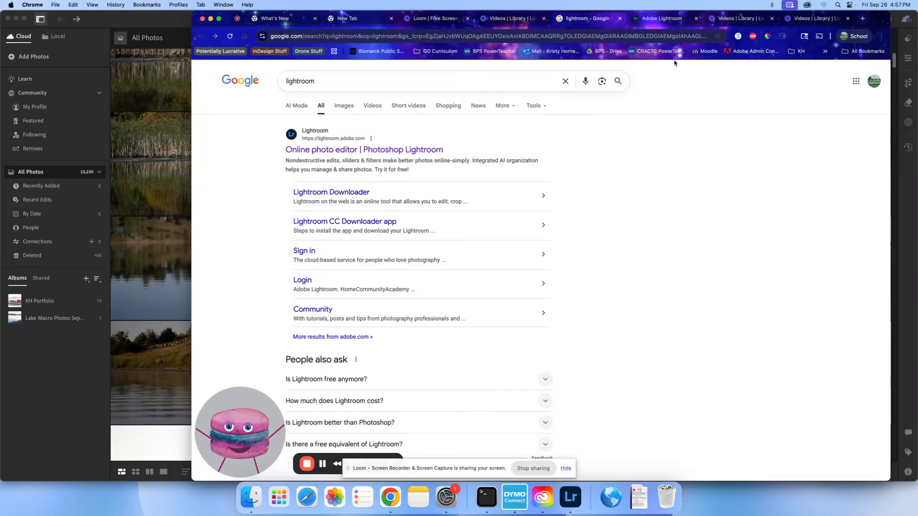
left_click(688, 18)
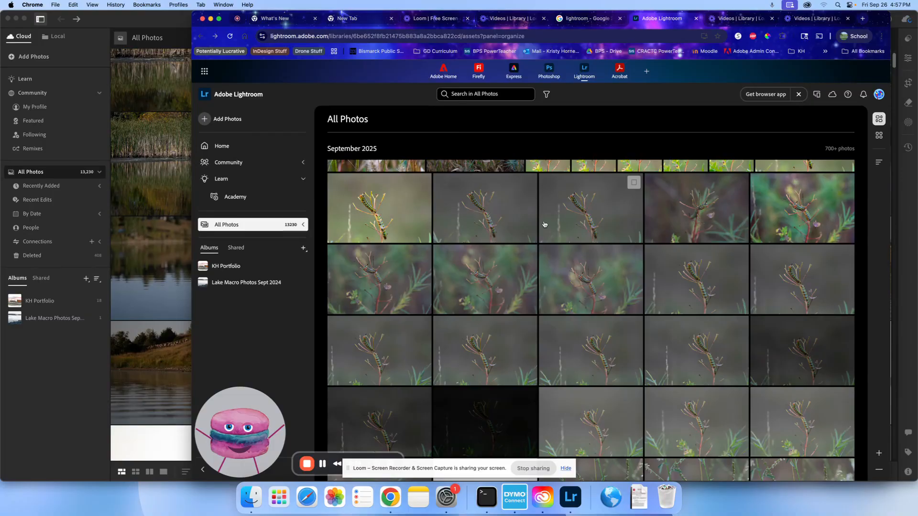
scroll(564, 287, "up", 10)
scroll(568, 353, "up", 10)
scroll(581, 393, "down", 15)
scroll(581, 393, "up", 10)
scroll(580, 393, "up", 8)
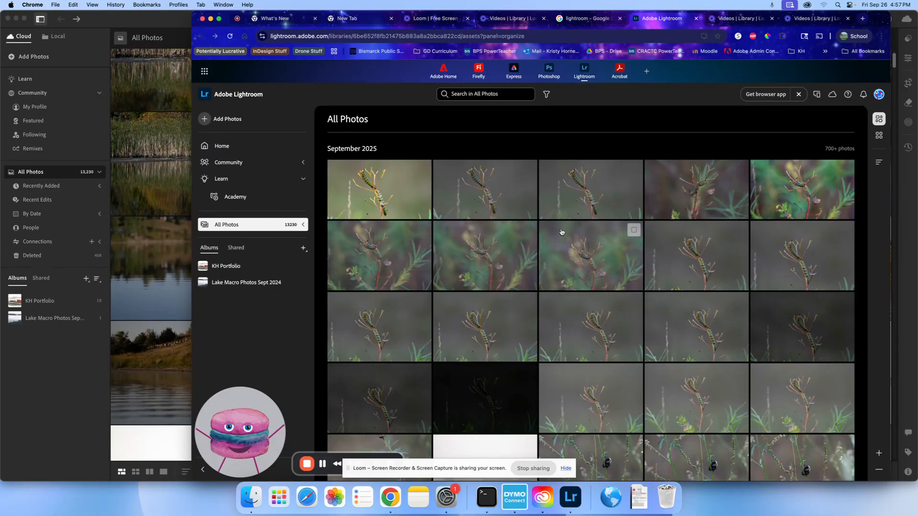
scroll(560, 234, "down", 1)
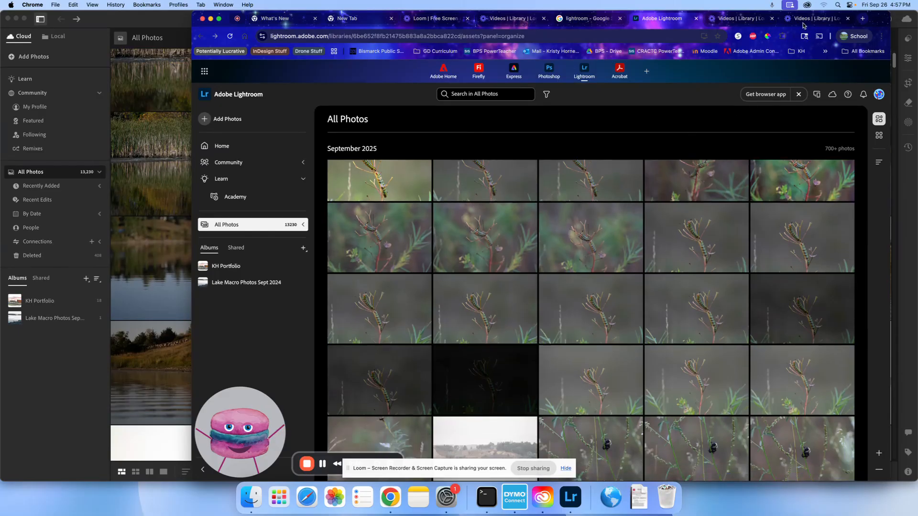
Switch to Creative Cloud, review the app list including Lightroom Classic, and launch the Lightroom desktop app
left_click(808, 5)
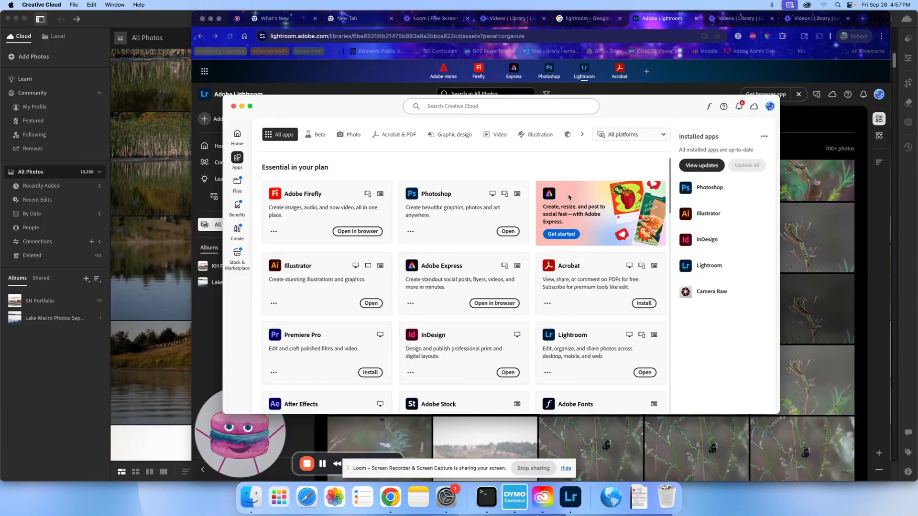
scroll(569, 197, "down", 3)
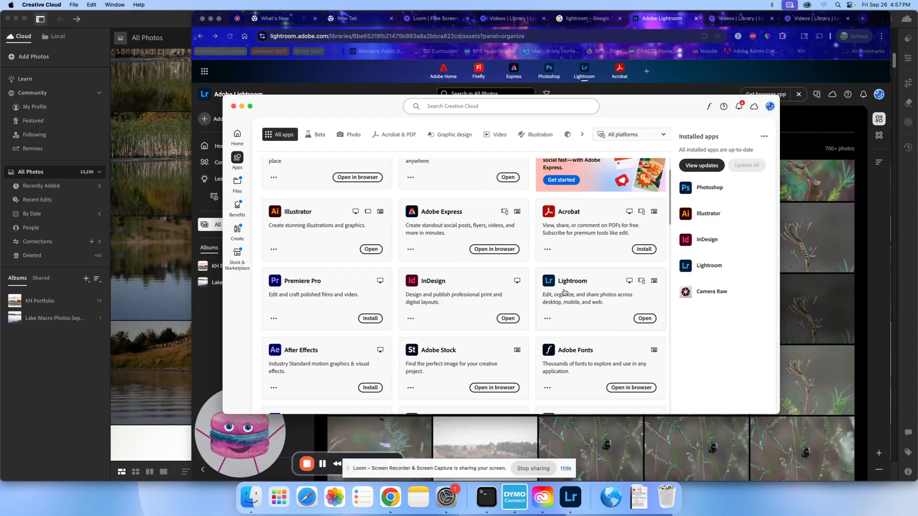
scroll(564, 293, "down", 3)
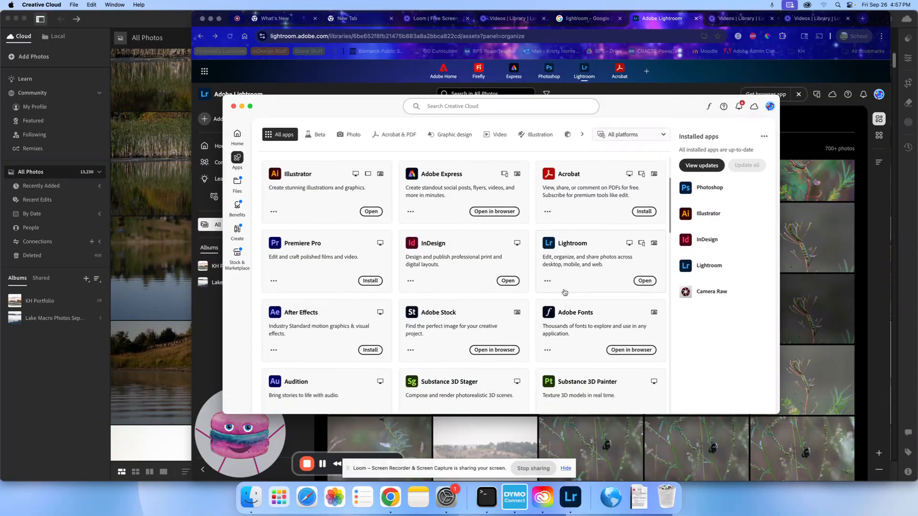
scroll(565, 293, "down", 1)
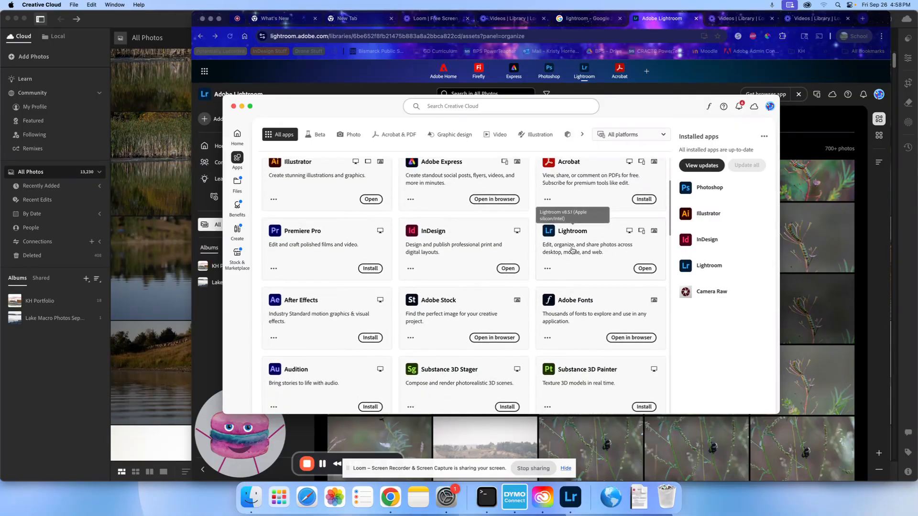
scroll(580, 260, "down", 10)
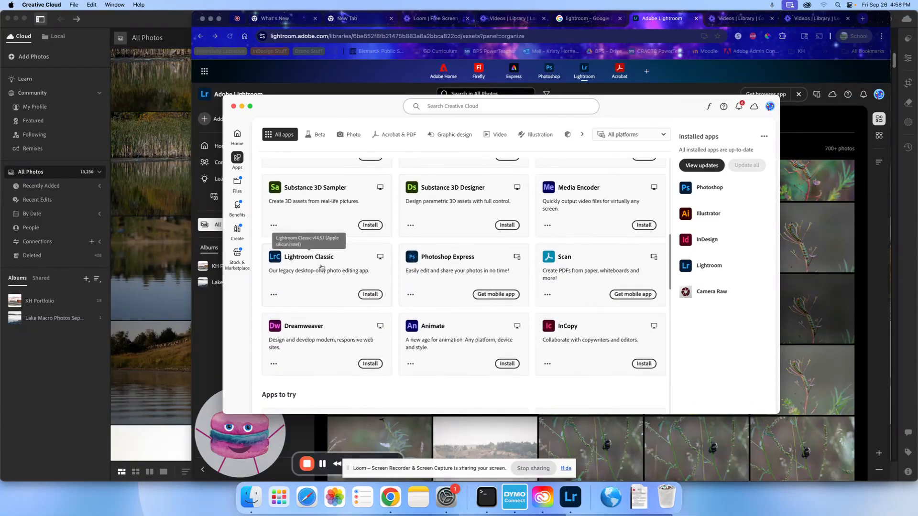
scroll(548, 273, "down", 10)
scroll(548, 272, "down", 10)
scroll(548, 273, "up", 20)
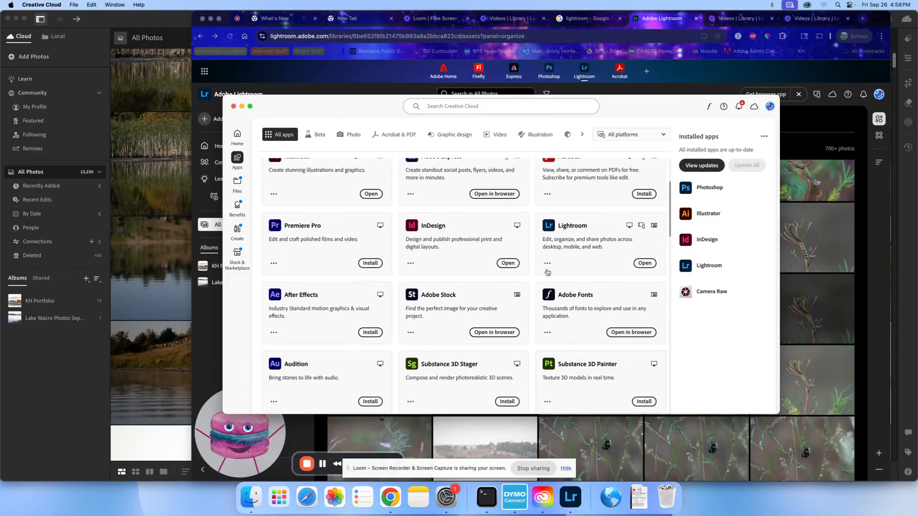
scroll(547, 272, "up", 3)
scroll(548, 271, "down", 5)
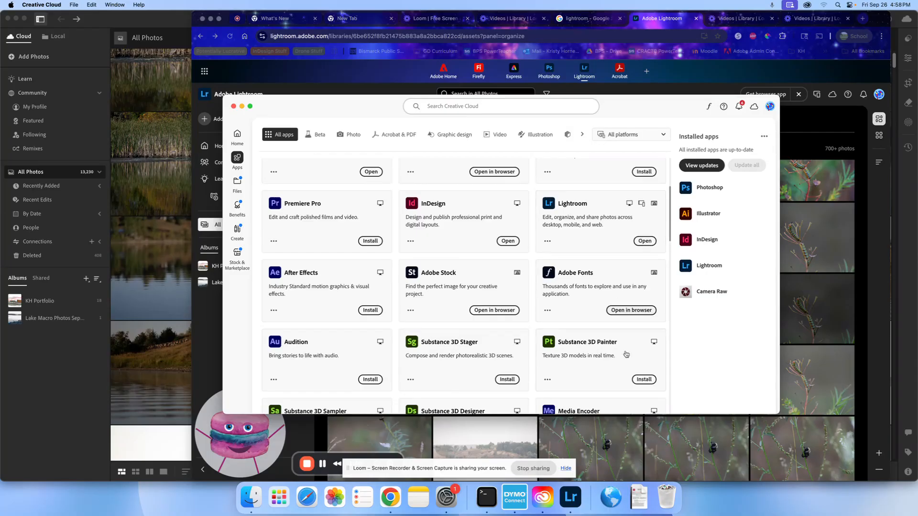
left_click(645, 241)
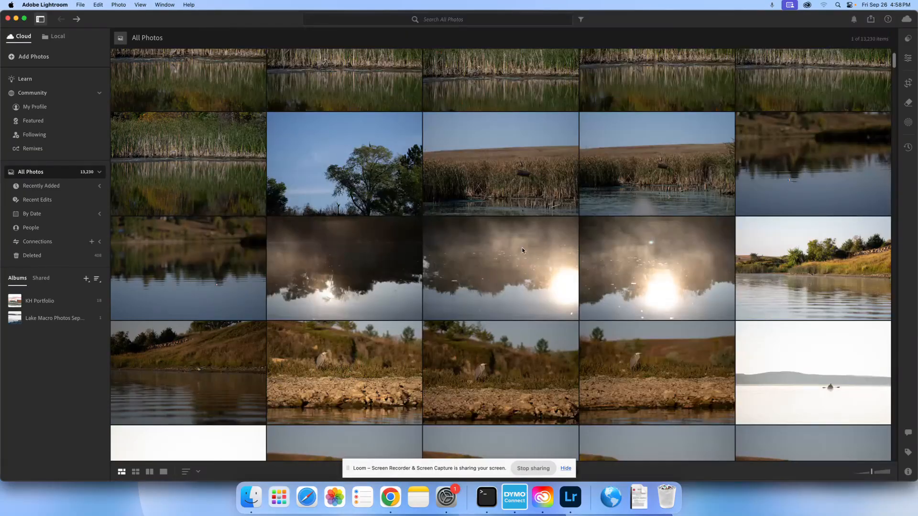
Filter All Photos to images rated four stars or higher
scroll(522, 250, "down", 3)
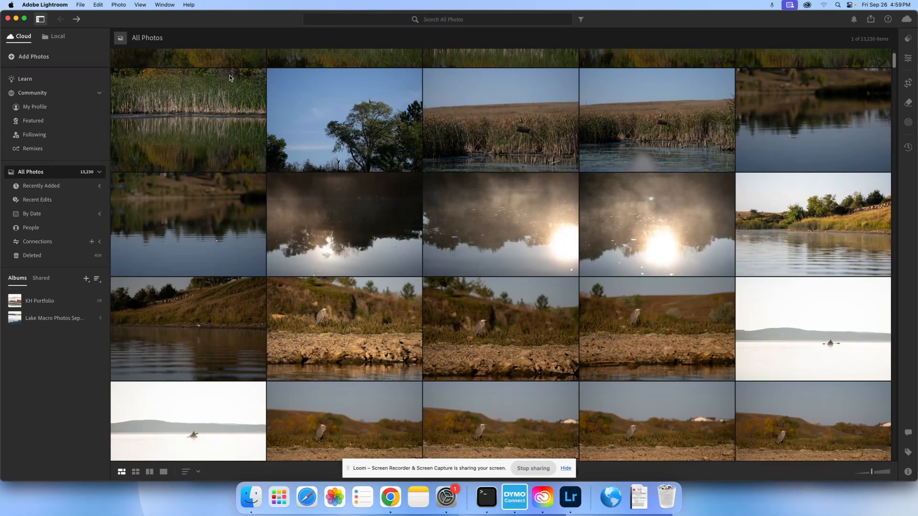
scroll(230, 78, "down", 1)
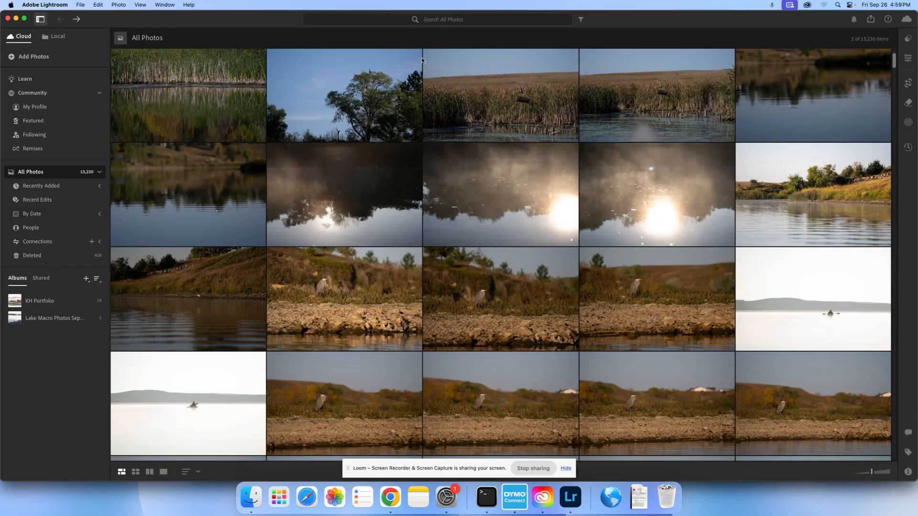
left_click(463, 20)
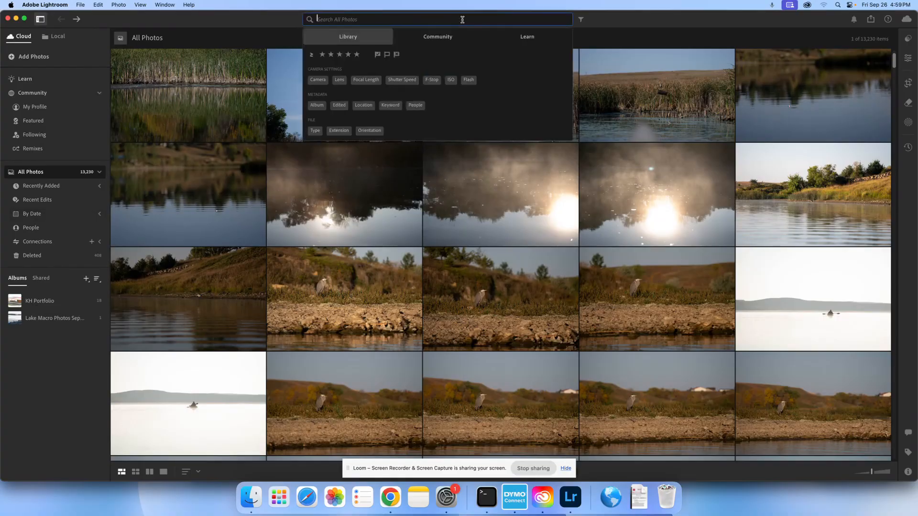
left_click(349, 55)
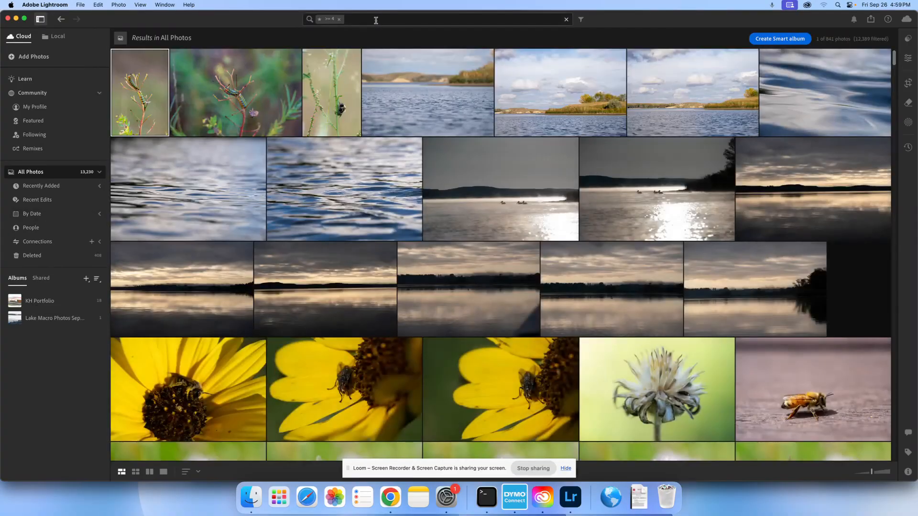
Replace the rating filter with five stars, look through the matching photos, and expand the By Date list
left_click(339, 19)
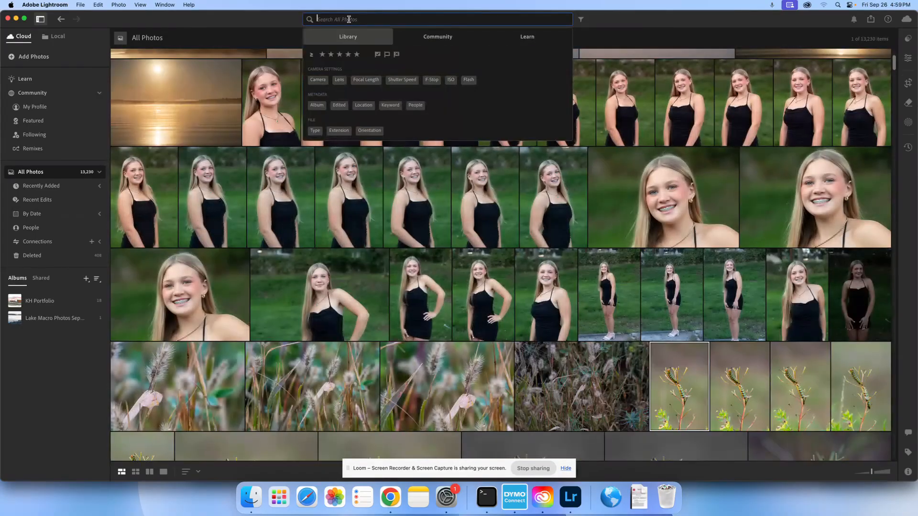
left_click(356, 54)
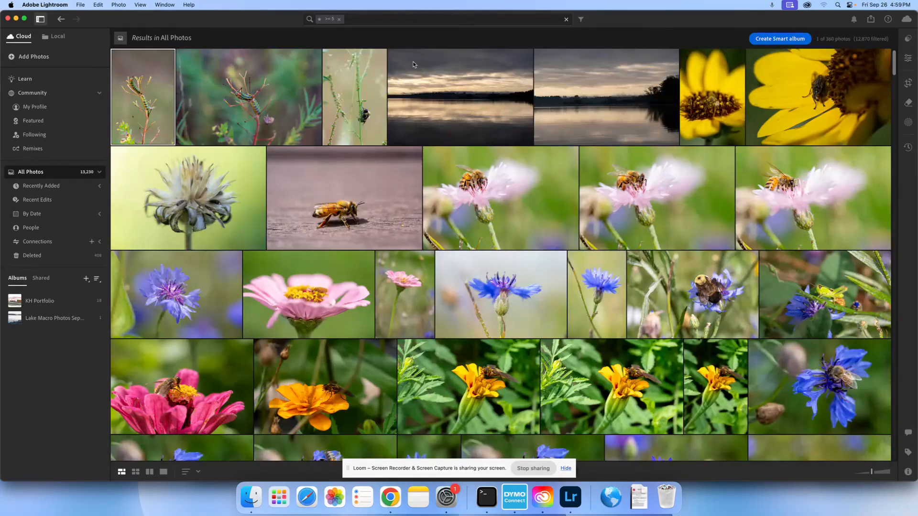
scroll(413, 64, "down", 5)
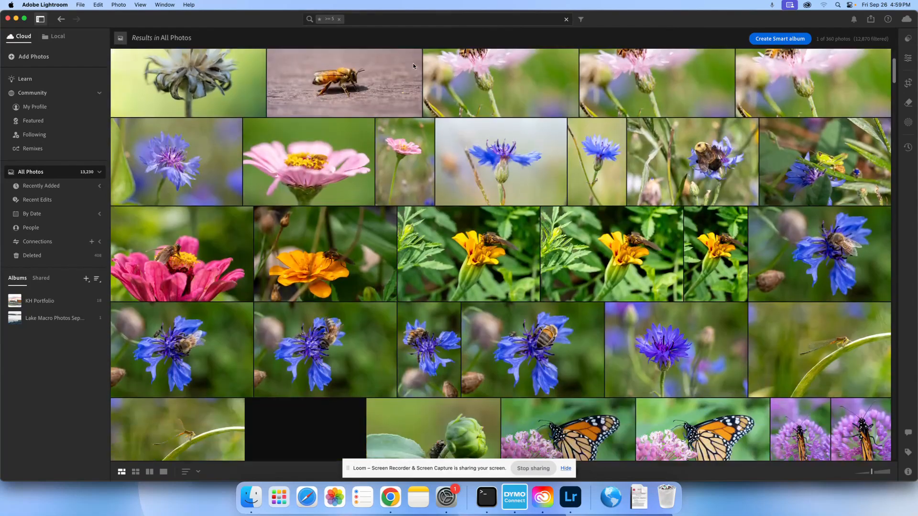
scroll(413, 65, "down", 3)
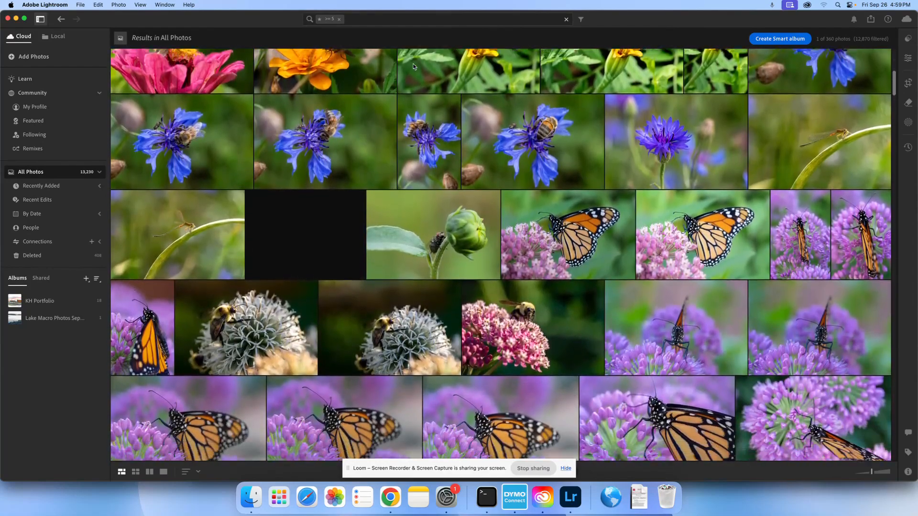
scroll(413, 65, "up", 8)
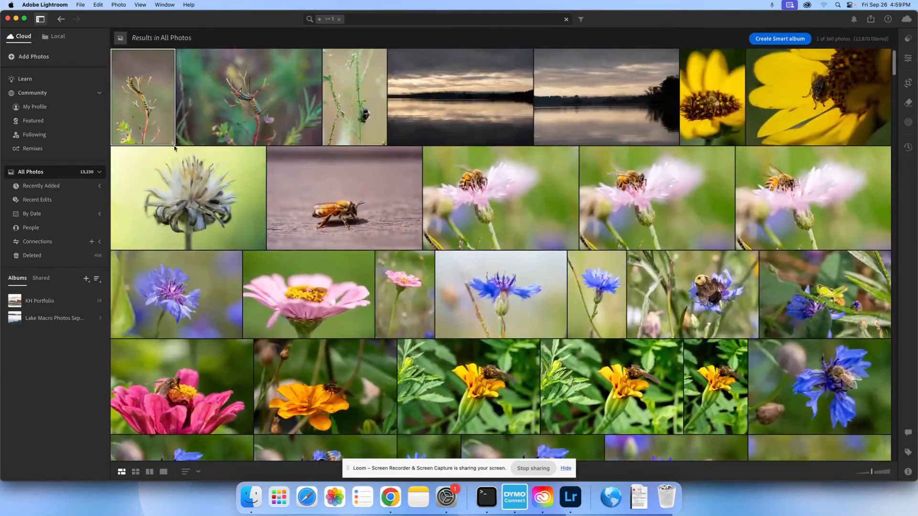
left_click(100, 214)
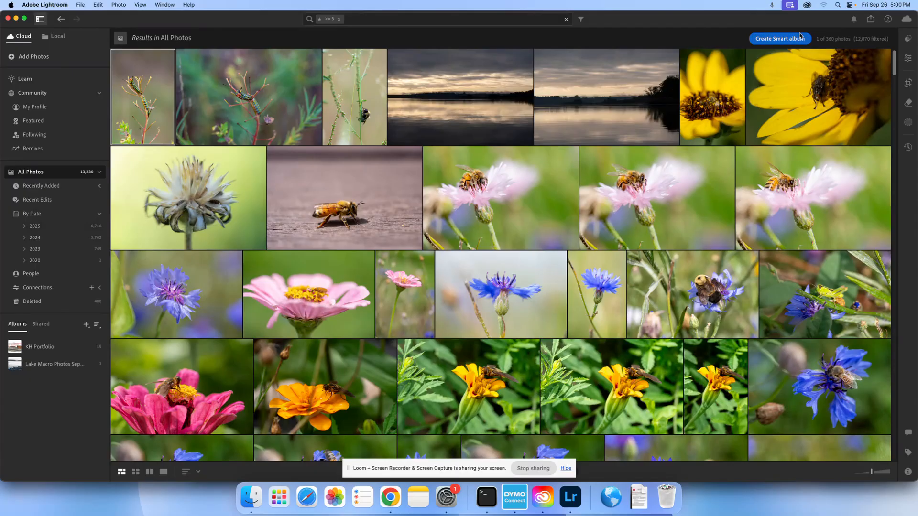
left_click(42, 58)
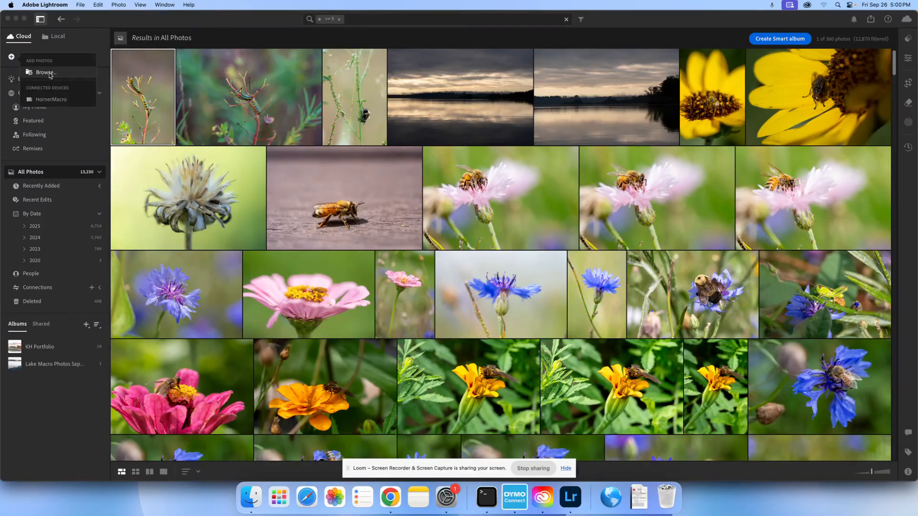
left_click(45, 72)
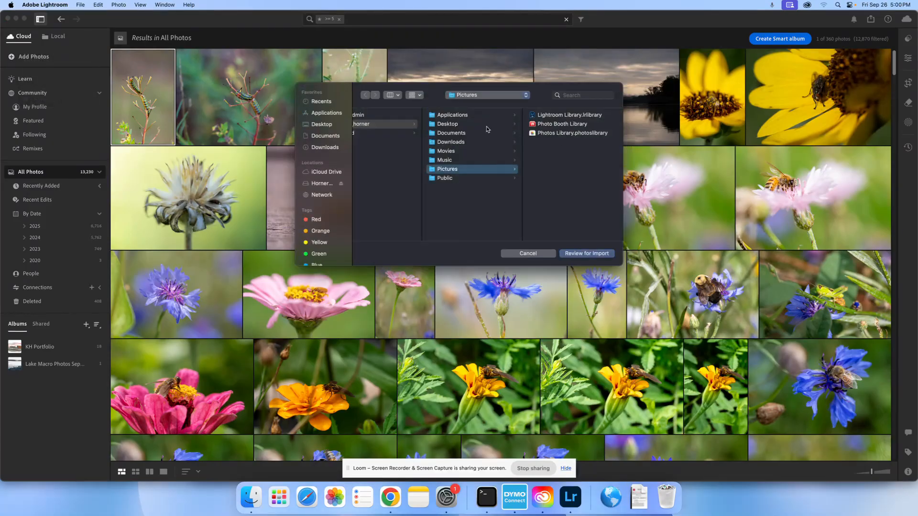
left_click(552, 255)
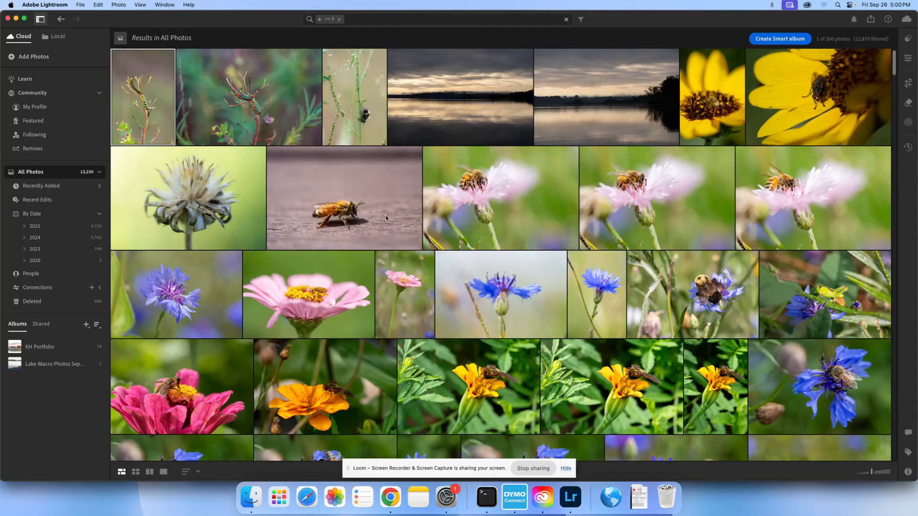
left_click(41, 57)
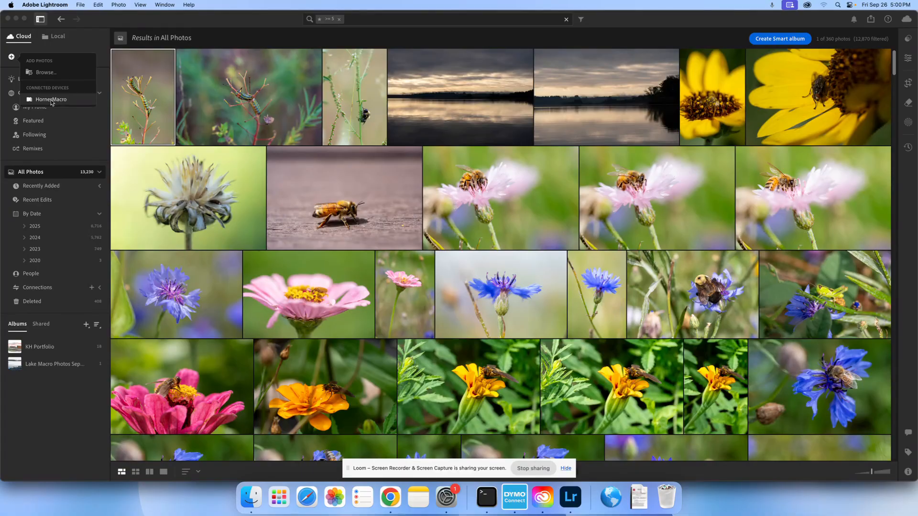
left_click(229, 21)
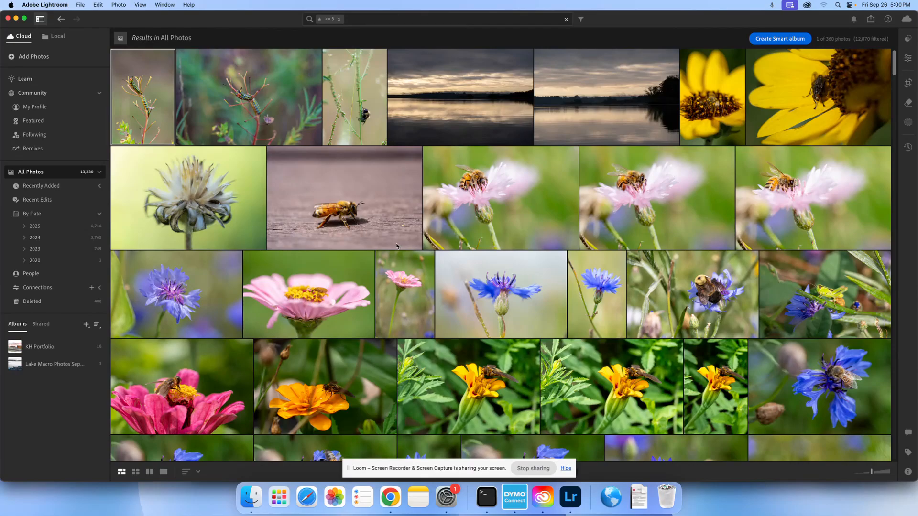
Remove the five-star rating filter so that All Photos lists the whole library
left_click(339, 19)
scroll(425, 168, "up", 20)
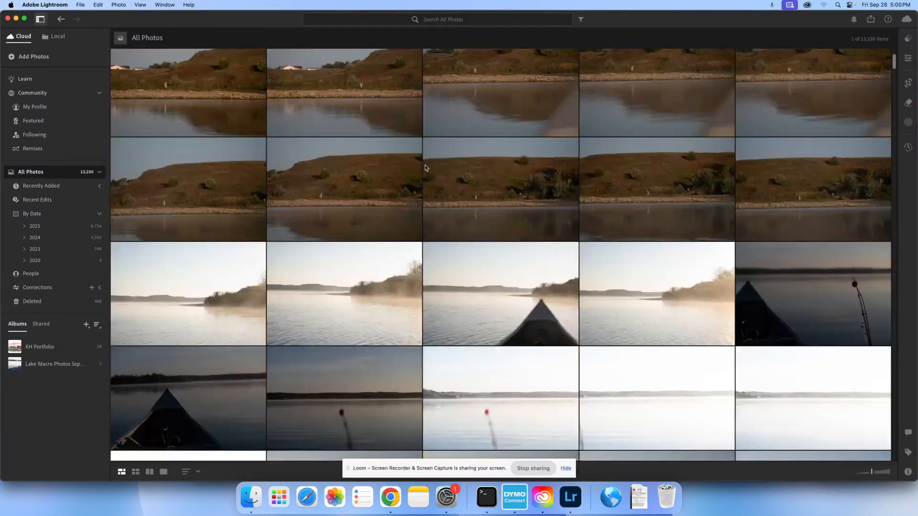
scroll(426, 167, "up", 5)
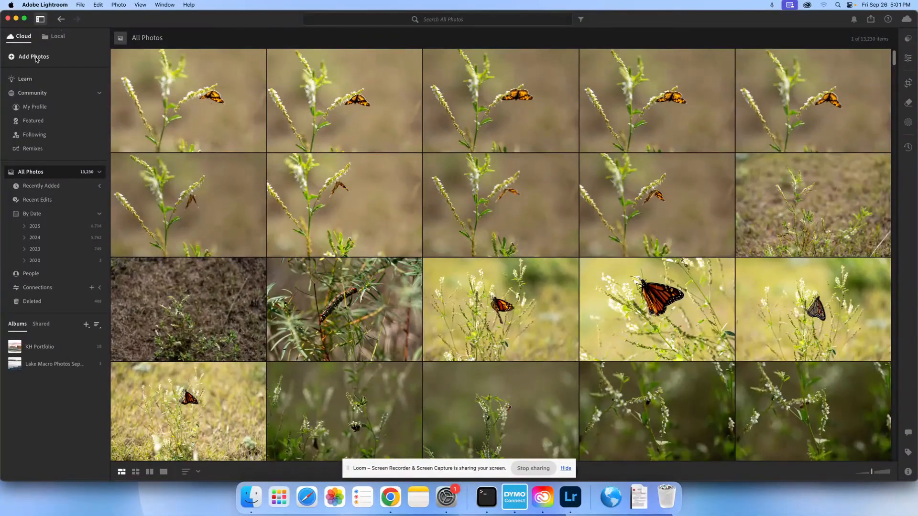
Start adding photos from the connected device and bring up its images for import review
left_click(36, 60)
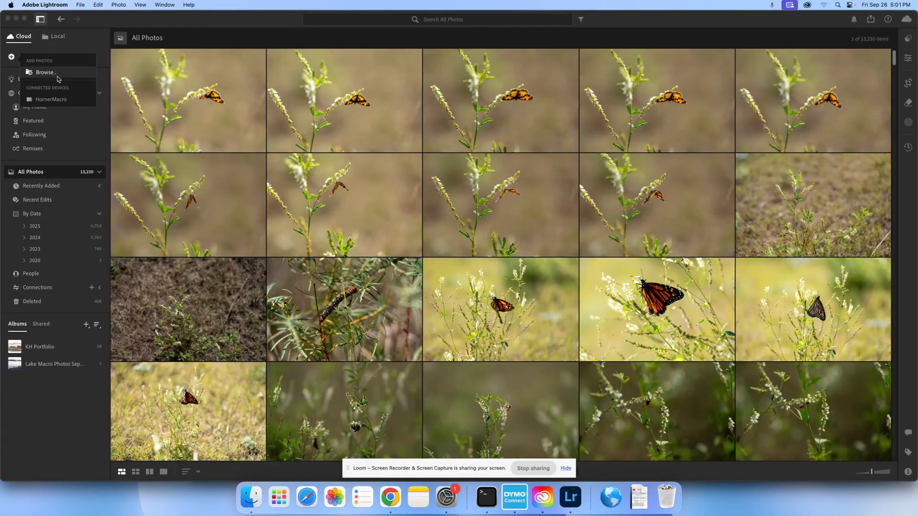
left_click(50, 99)
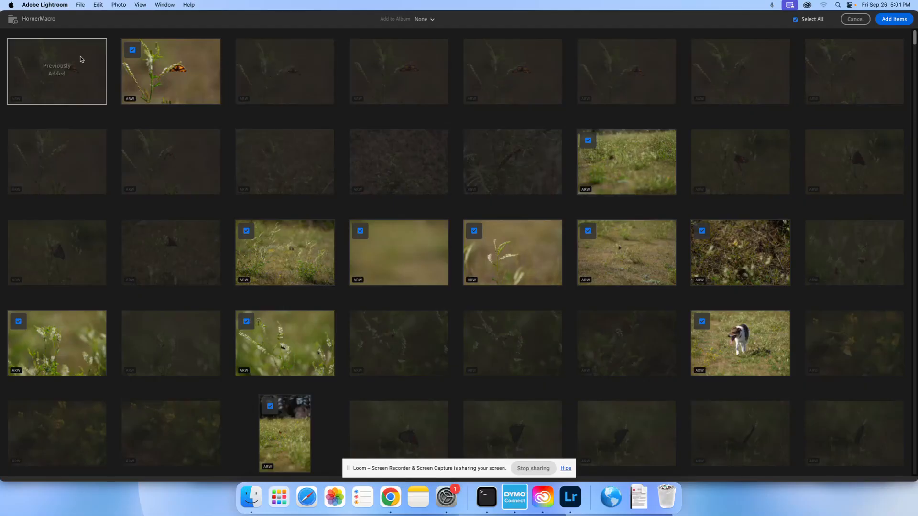
mouse_move(82, 60)
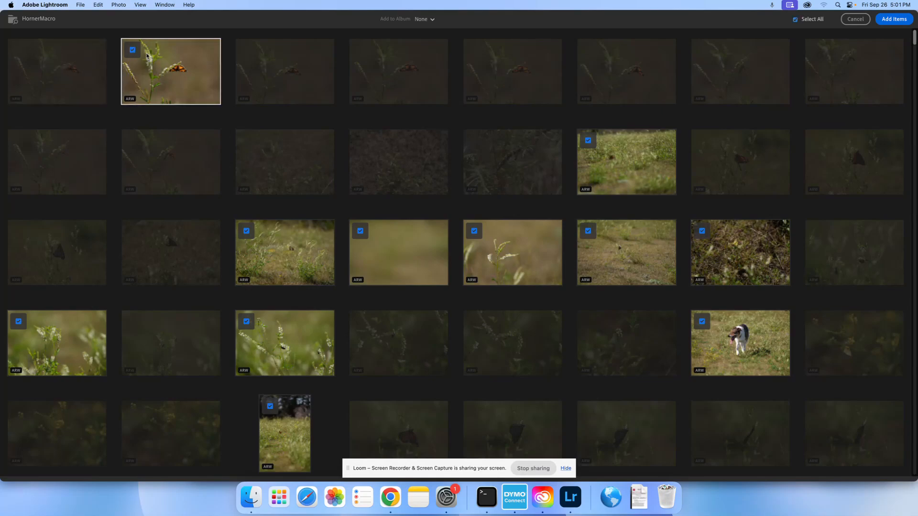
left_click(247, 231)
left_click(361, 231)
left_click(246, 231)
left_click(360, 231)
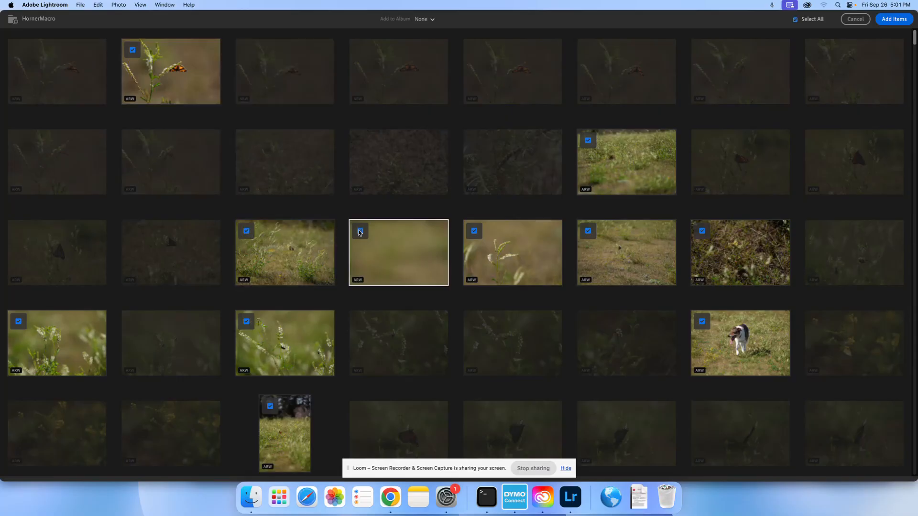
Deselect all photos in the import review
left_click(810, 19)
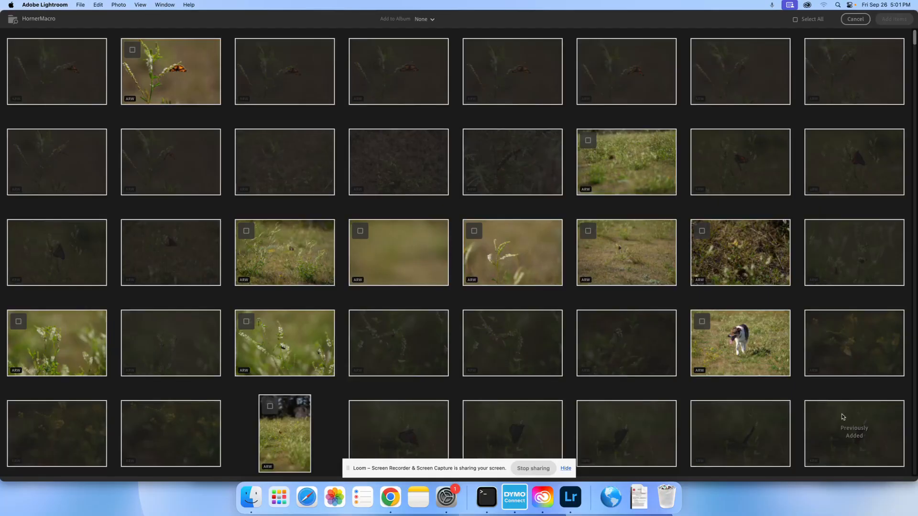
scroll(843, 417, "down", 5)
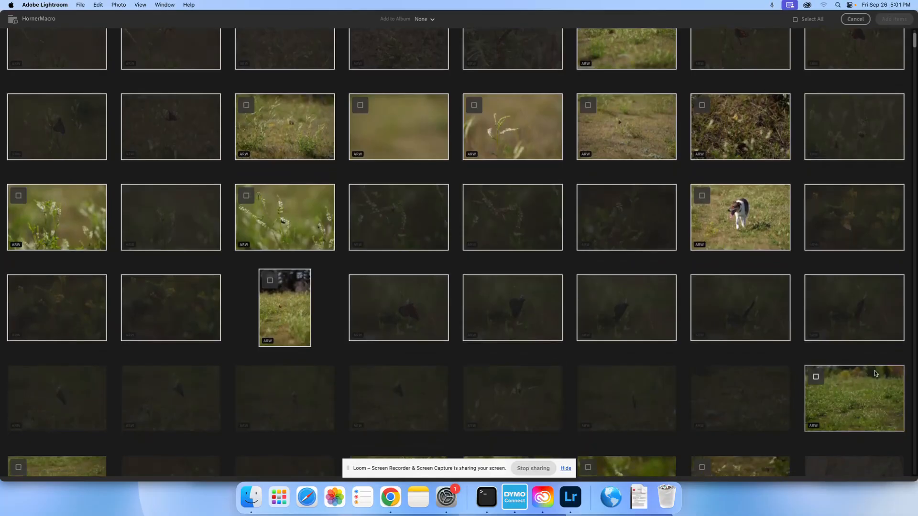
Mark the photos not yet imported for adding, and cancel the import review to return to All Photos
scroll(858, 297, "up", 5)
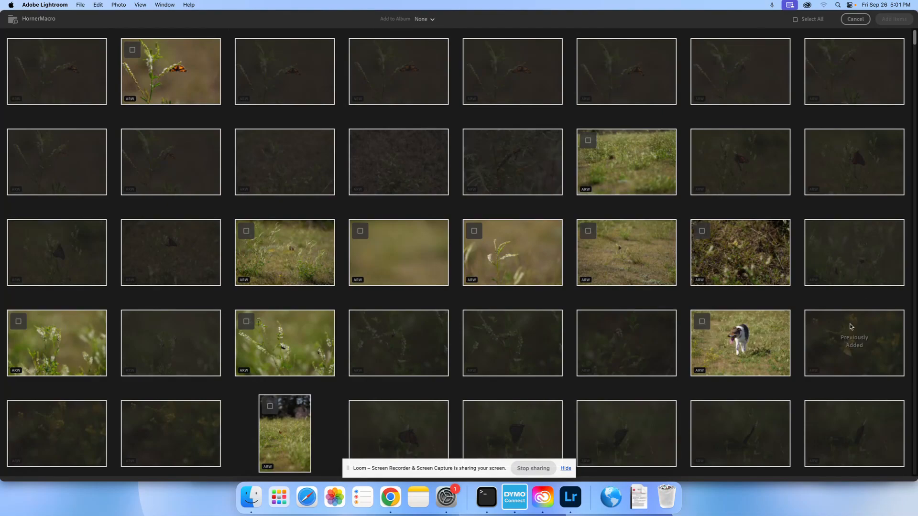
left_click(702, 323)
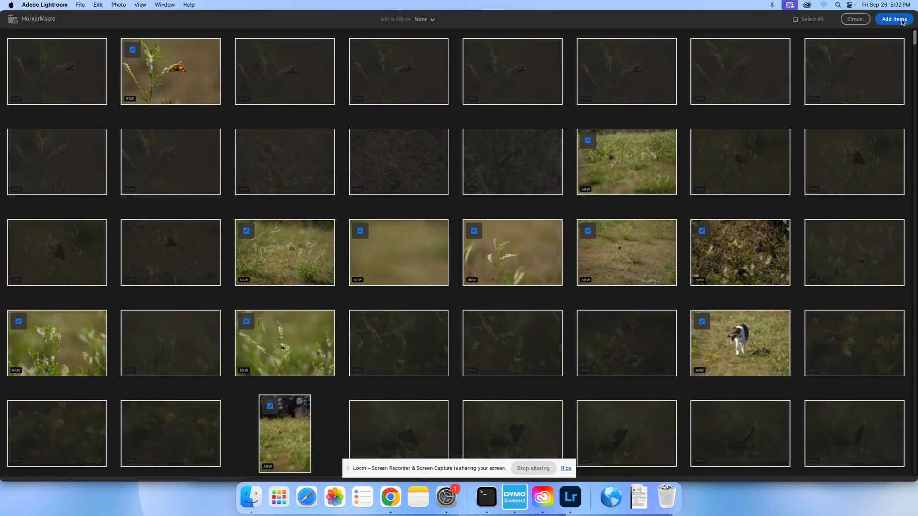
left_click(865, 19)
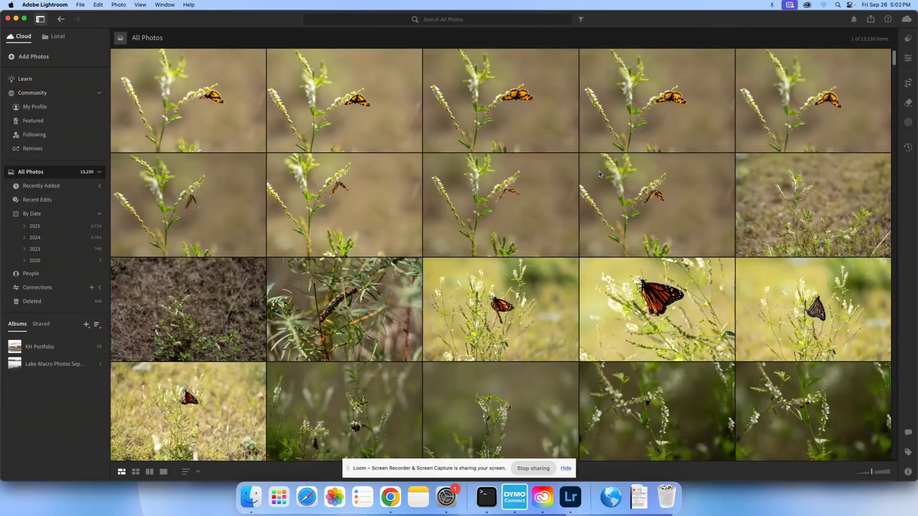
Browse All Photos and open a caterpillar photo with the Edit controls showing
scroll(600, 175, "down", 20)
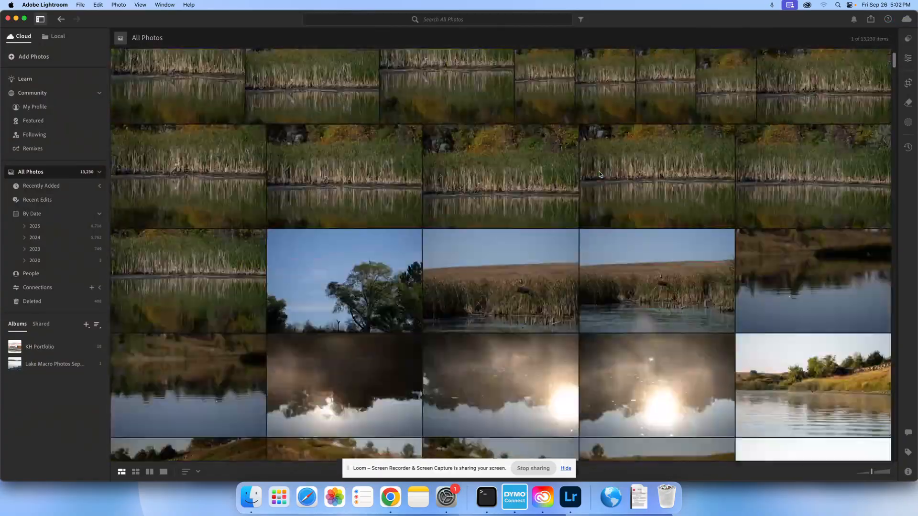
scroll(600, 174, "up", 5)
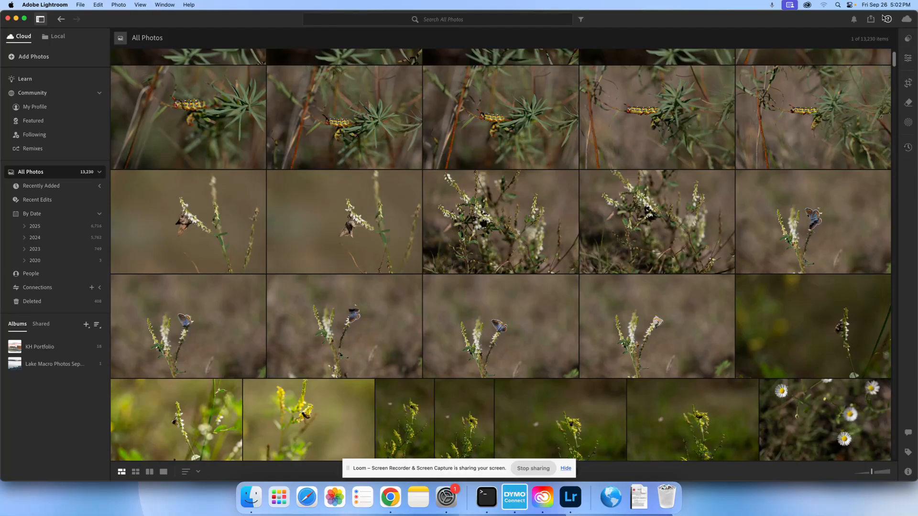
left_click(908, 58)
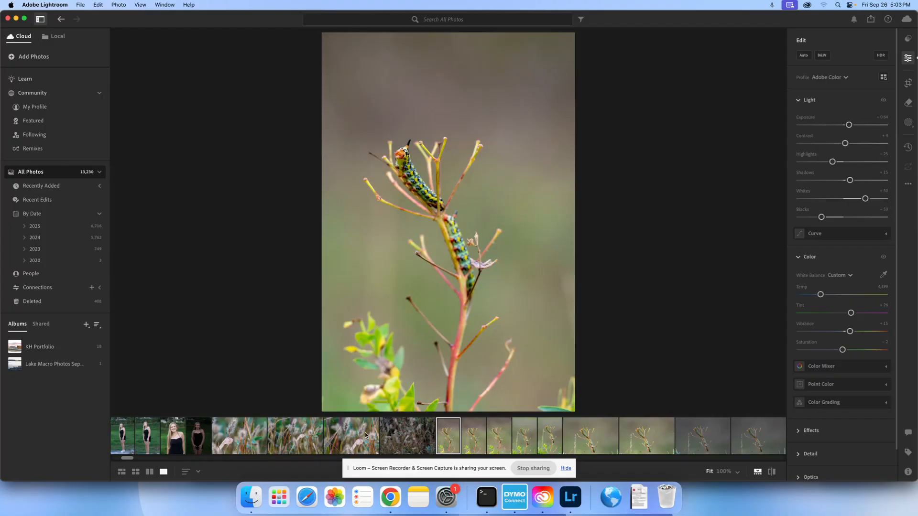
Look through the neighbouring caterpillar photos and delete the dark, unedited grass photo that precedes them from the library
key("Right")
key("Right")
key("Right")
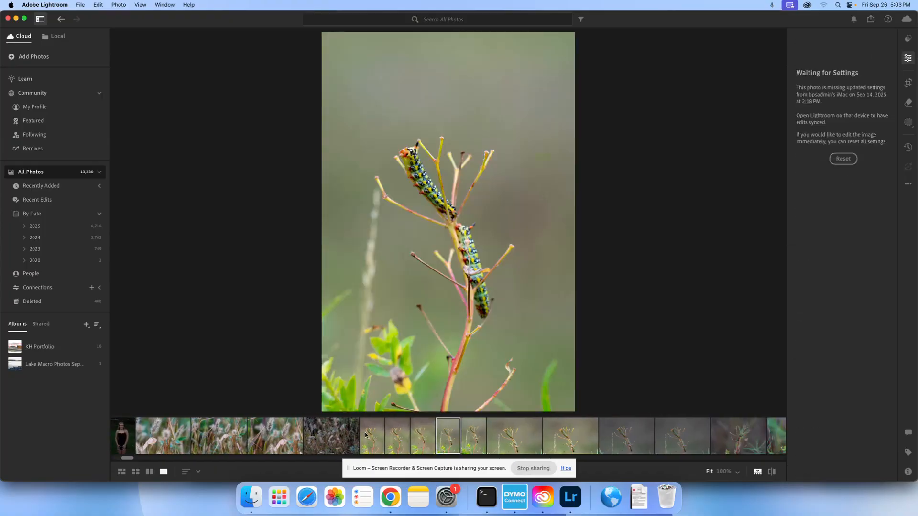
key("Left")
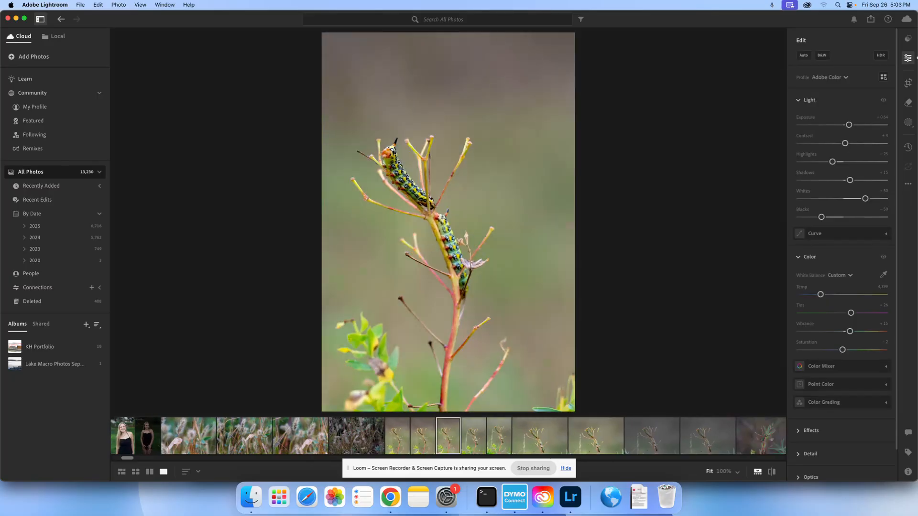
key("Left")
key("Left")
key("Left")
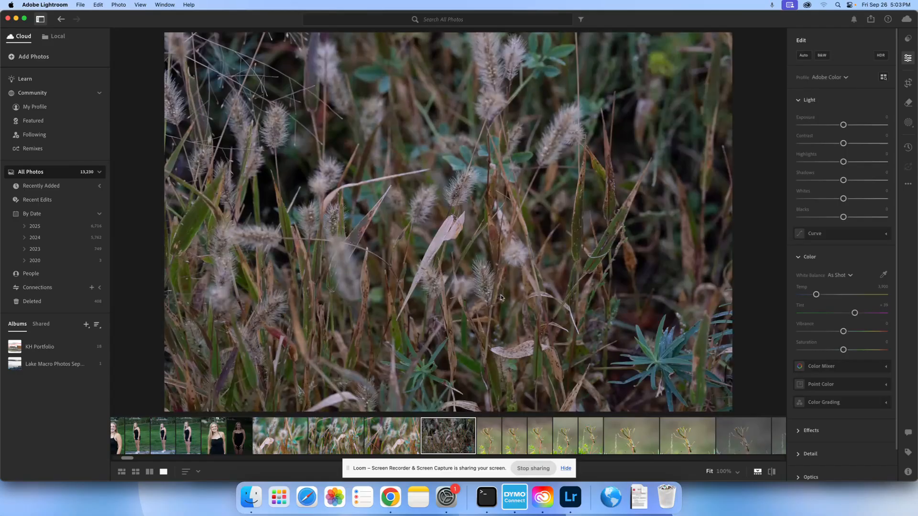
key("BackSpace")
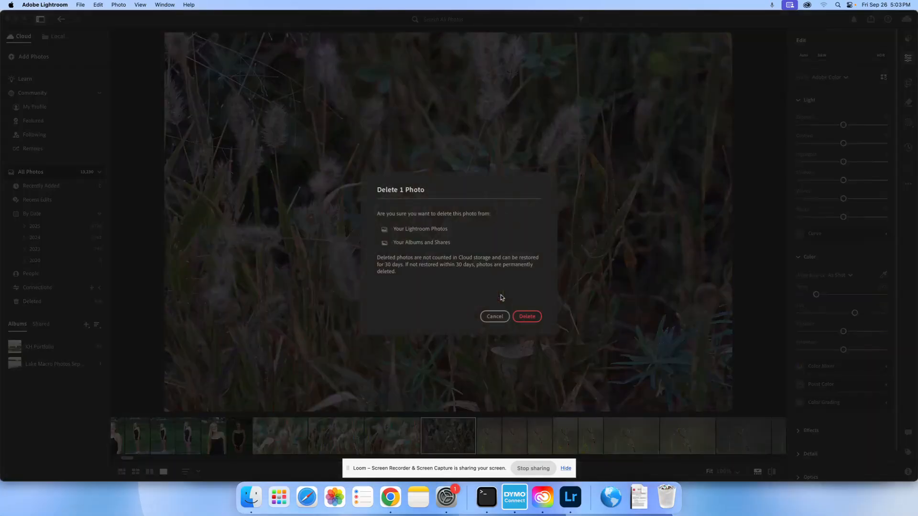
left_click(528, 320)
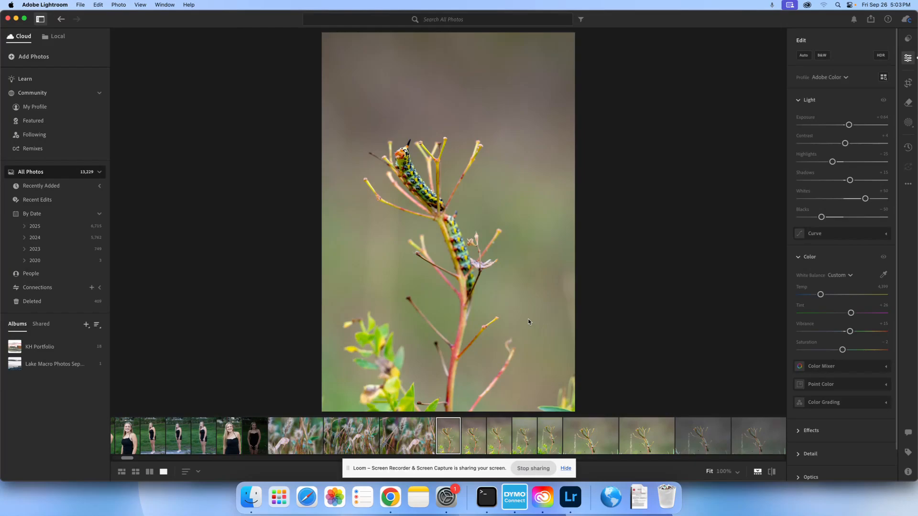
Step through the moth and caterpillar photos as far as the green-background caterpillar series
key("Left")
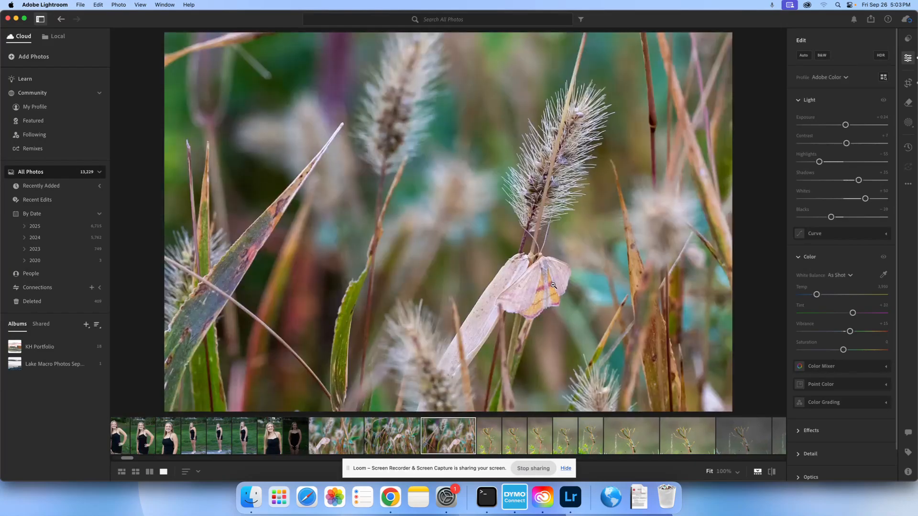
key("Right")
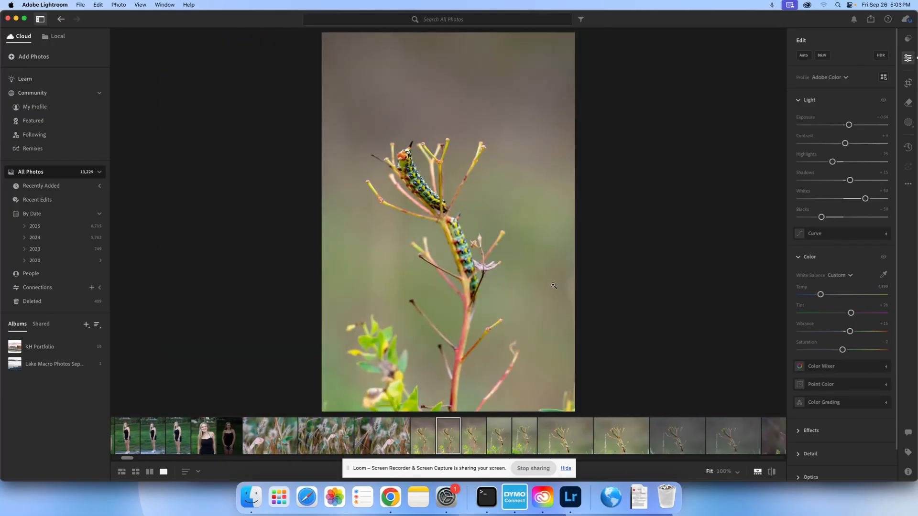
key("Right")
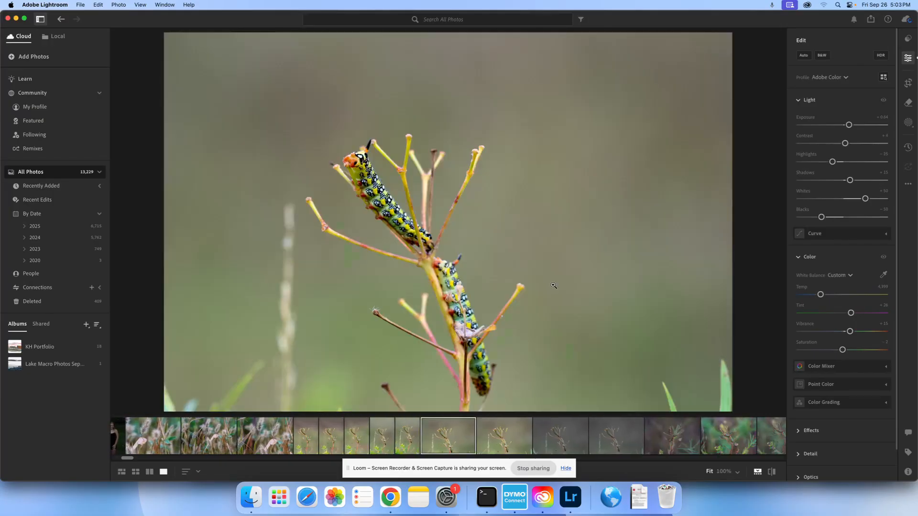
key("Right")
key("Right")
key("Right")
key("Right")
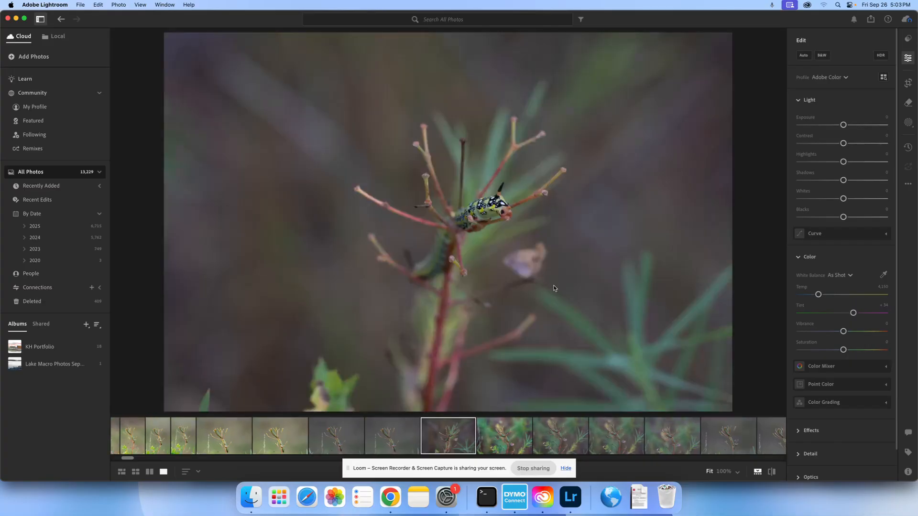
key("Right")
key("Right")
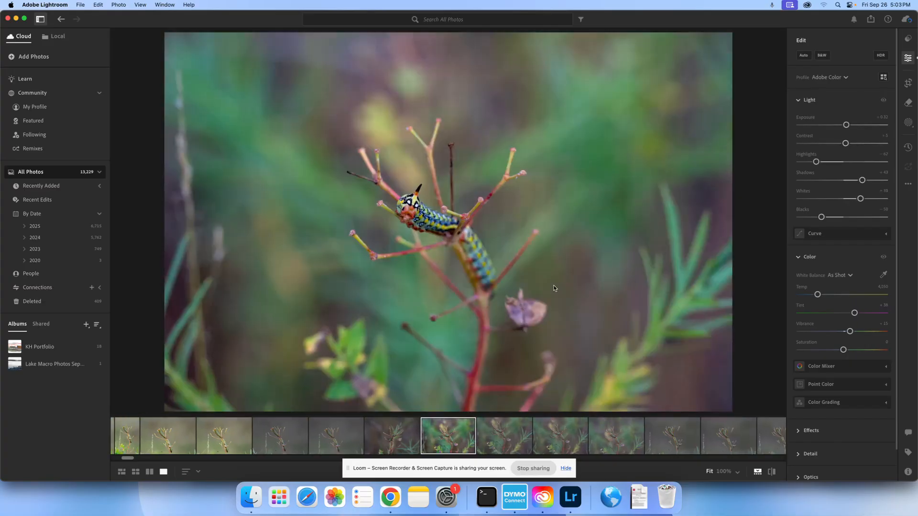
key("Right")
left_click(504, 443)
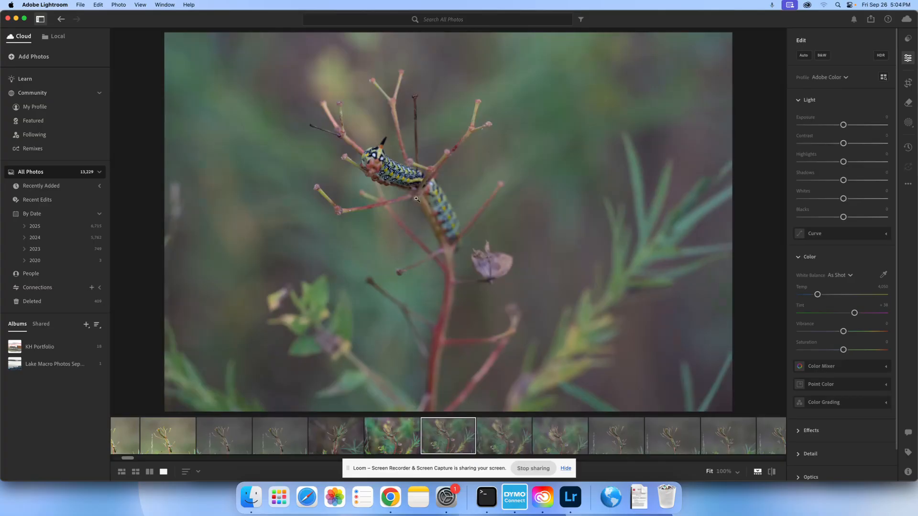
Compare the edited green-background caterpillar photo with the unedited shots of the same scene
left_click(404, 439)
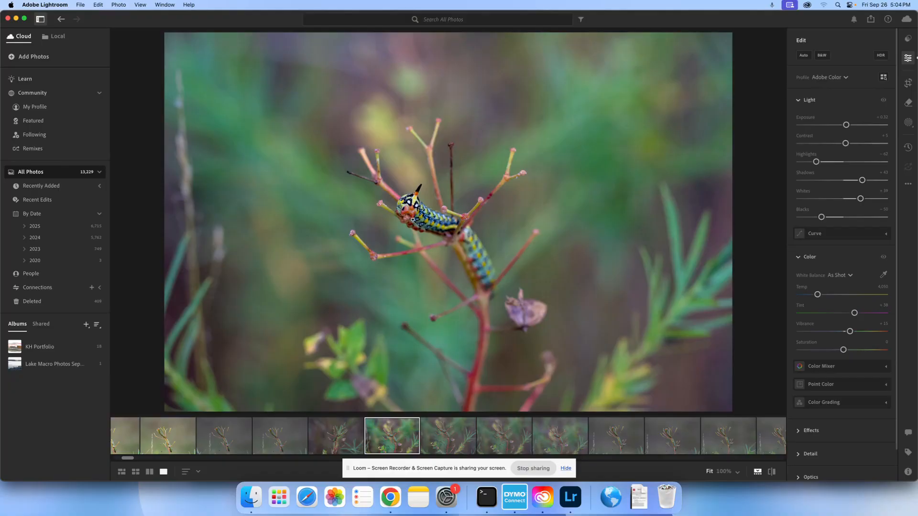
left_click(458, 437)
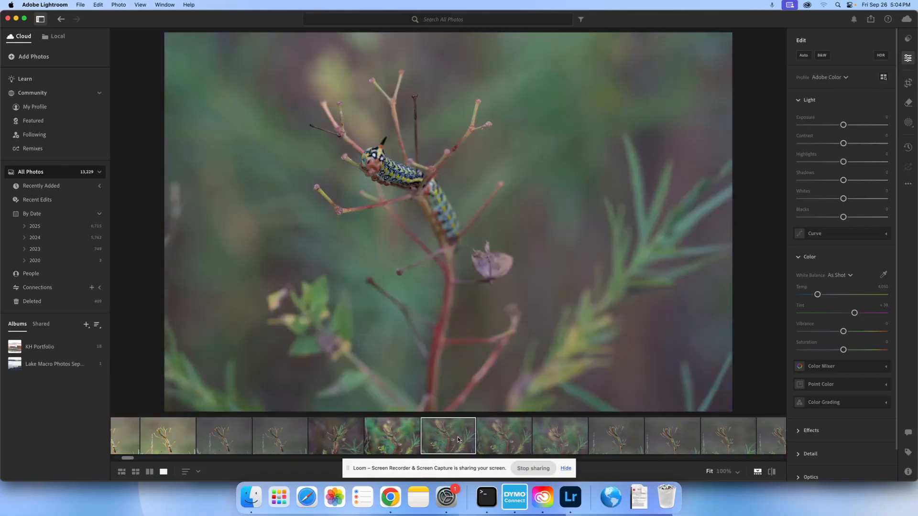
left_click(511, 438)
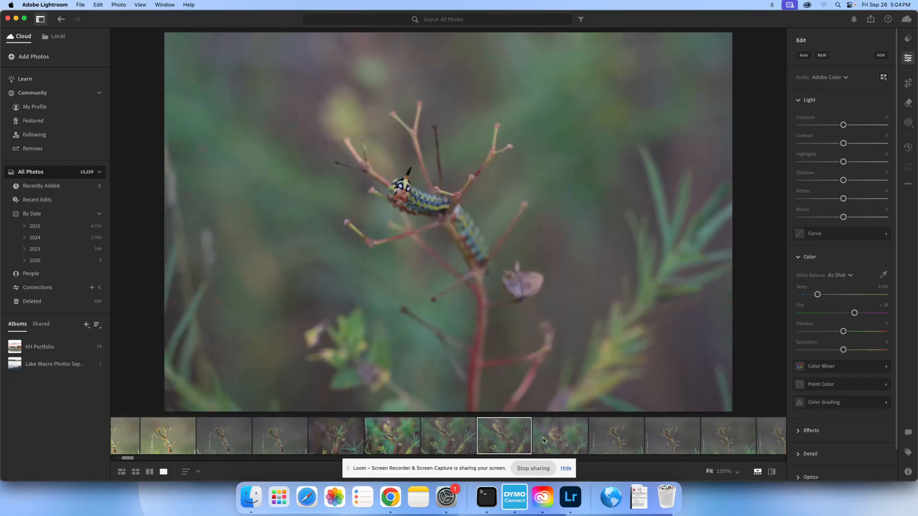
left_click(349, 441)
left_click(382, 440)
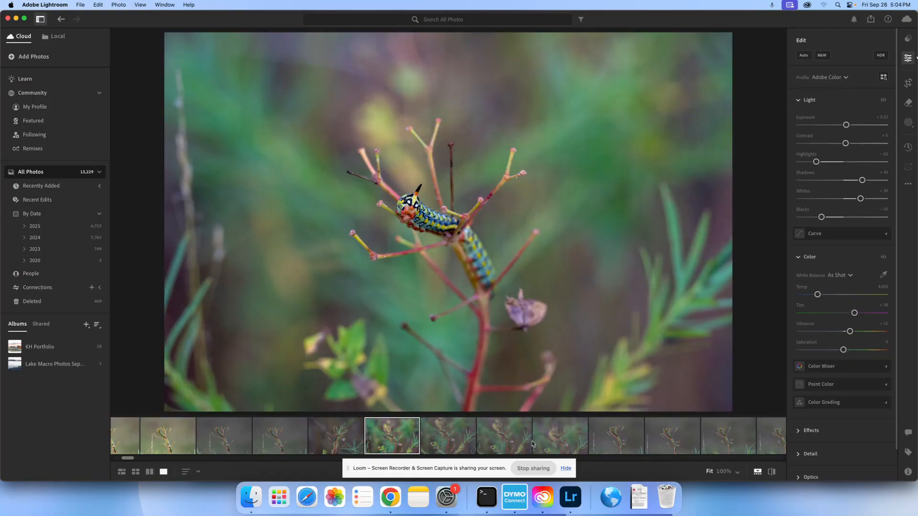
left_click(553, 444)
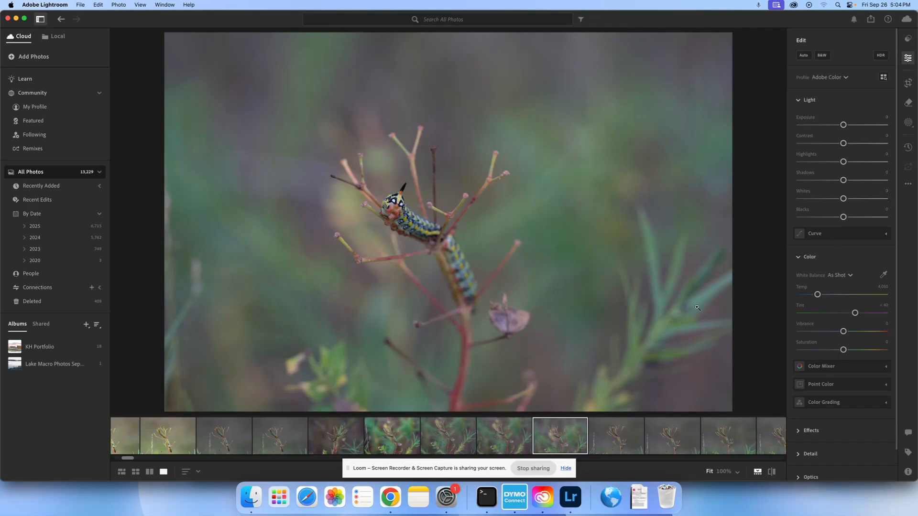
left_click(388, 433)
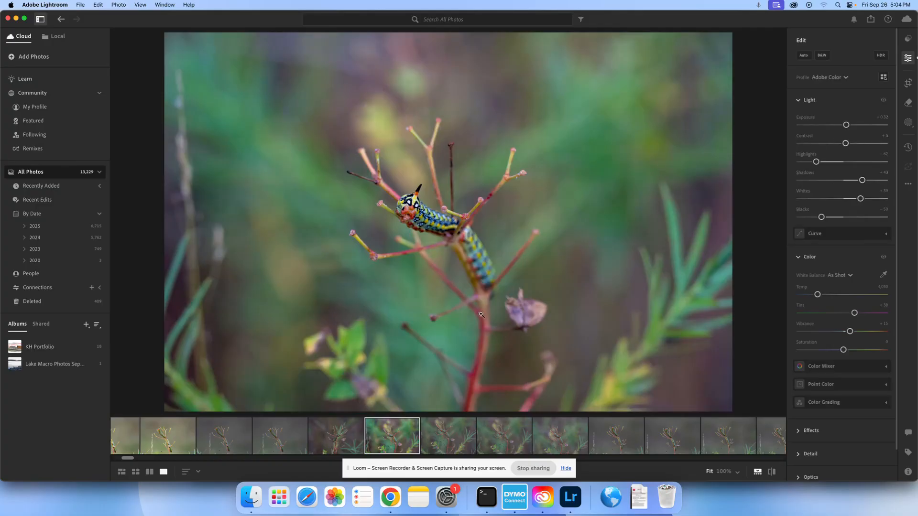
Apply the Auto adjustments to the last unedited photo in the green-background caterpillar series
left_click(560, 440)
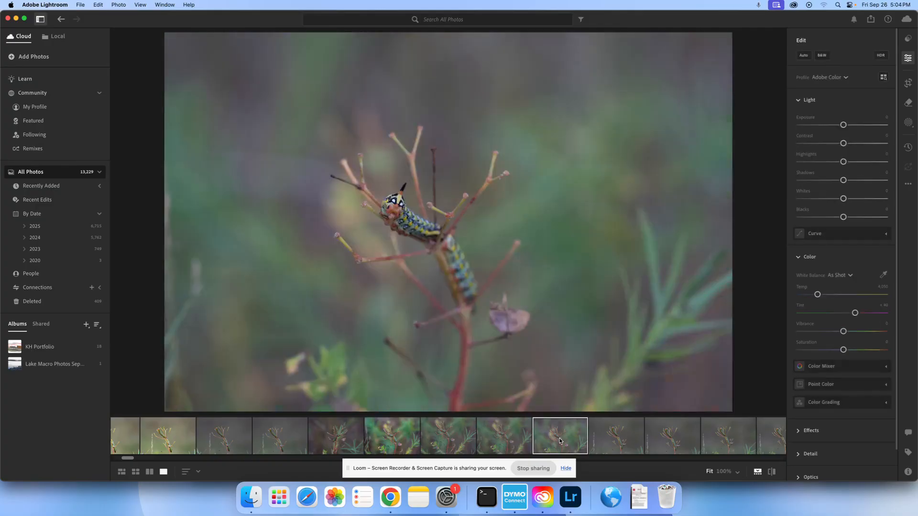
left_click(804, 56)
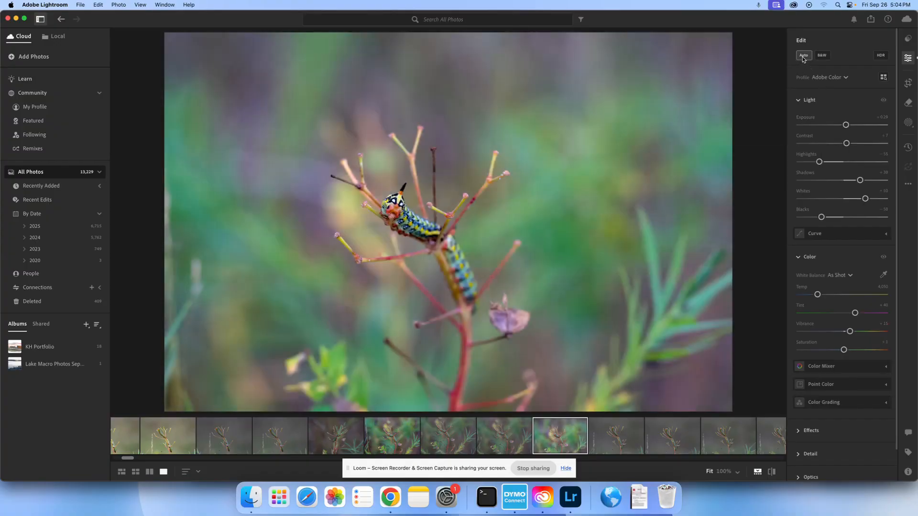
left_click(804, 57)
Fine-tune the light: raise exposure slightly, set contrast to +4, lift highlights and blacks, and lower shadows and whites
left_click_drag(845, 125, 847, 125)
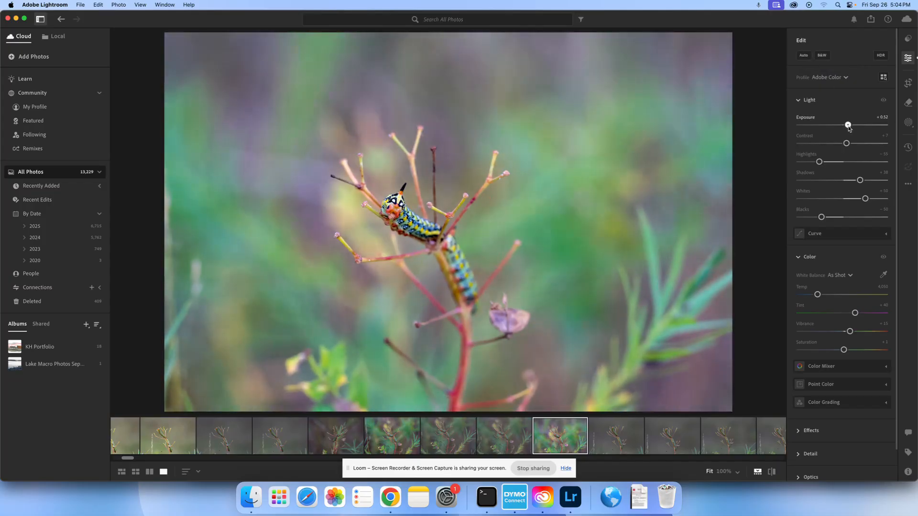
left_click_drag(819, 161, 859, 181)
left_click_drag(847, 144, 845, 143)
left_click_drag(859, 181, 864, 199)
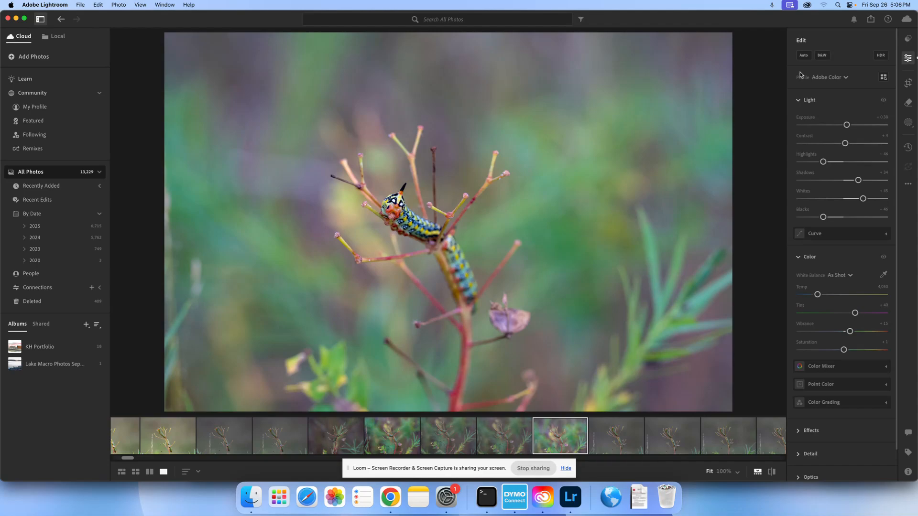
Try a different colour temperature on the caterpillar photo and reset it
scroll(800, 75, "down", 2)
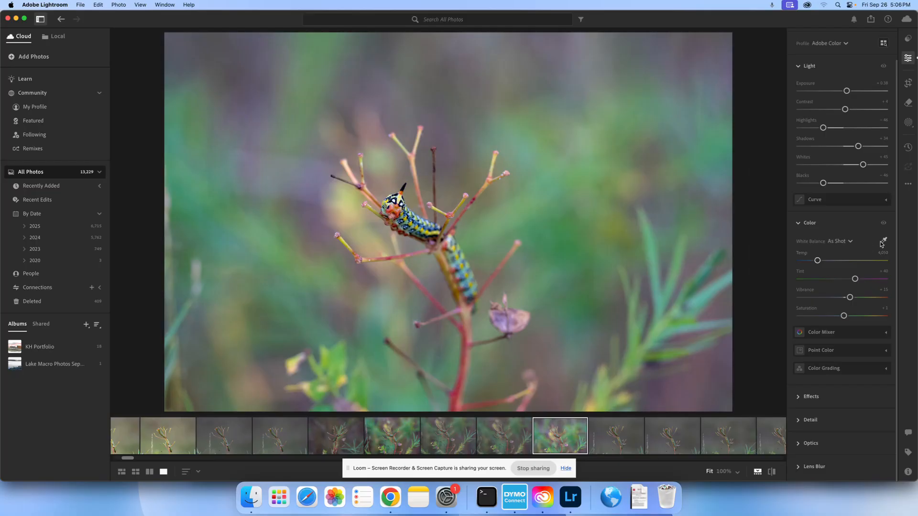
mouse_move(820, 264)
left_mouse_down()
mouse_move(828, 262)
mouse_move(818, 262)
left_mouse_up()
double_click(818, 262)
Set the white balance by sampling a pale spot on the caterpillar's body at 100% zoom, and return to the fitted view
left_click(884, 242)
left_click(837, 242)
left_click(847, 244)
left_click(661, 201)
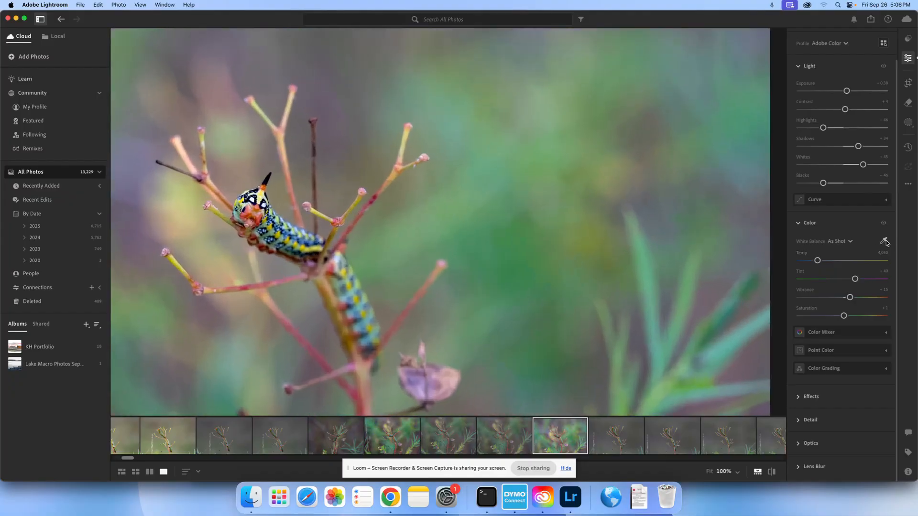
left_click(883, 241)
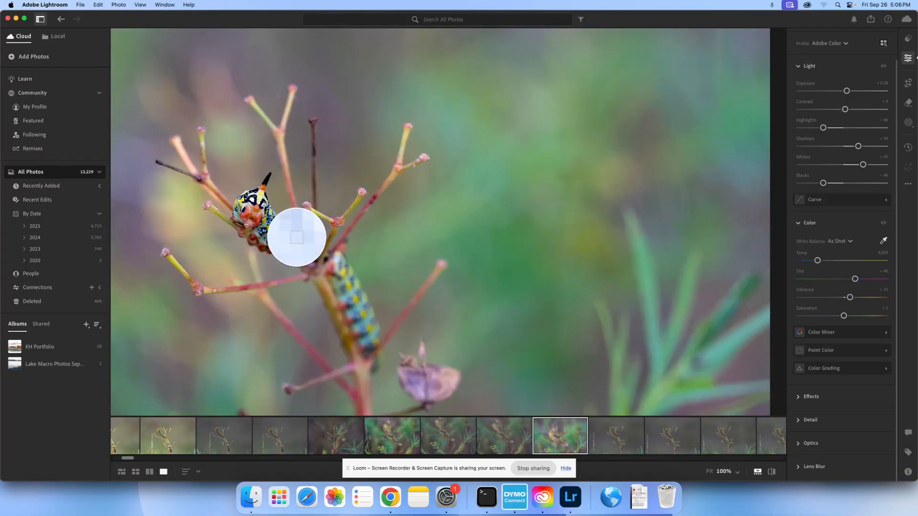
left_click(296, 238)
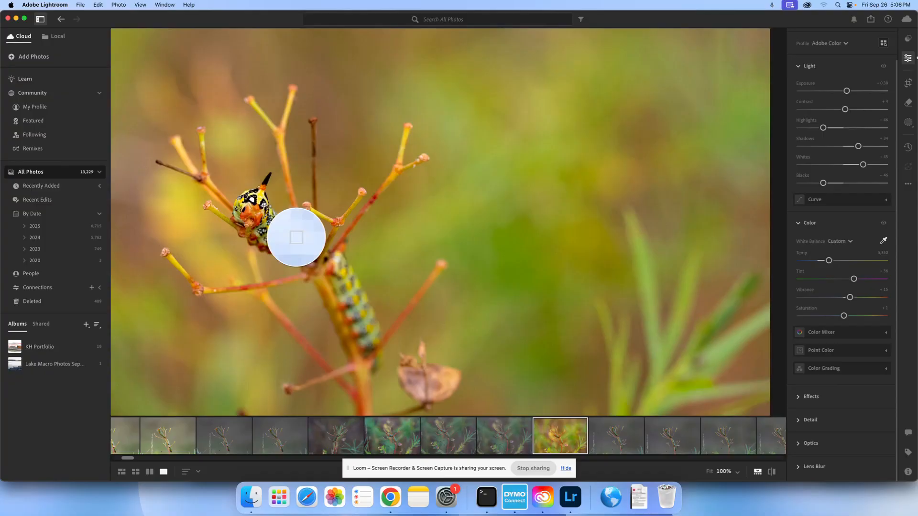
key("z")
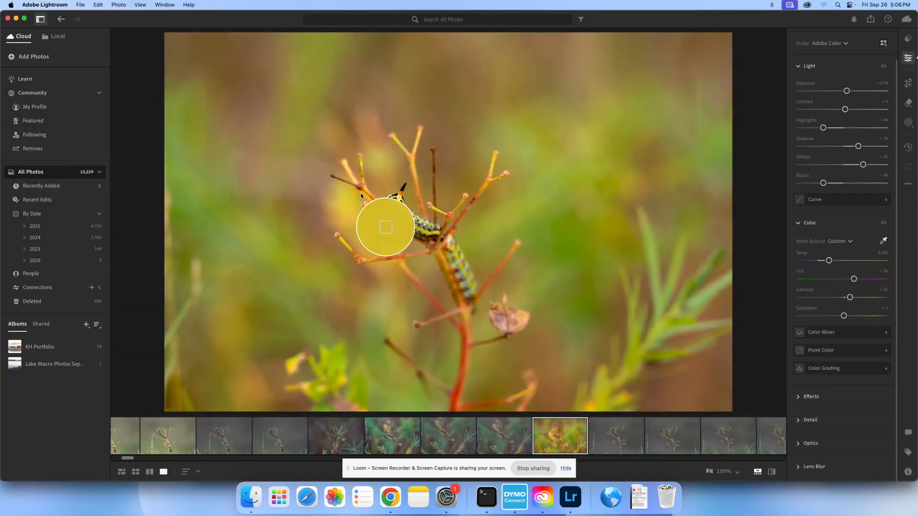
Try sampling the white balance from another white spot on the caterpillar and undo that change
left_click(426, 232)
key("super+z")
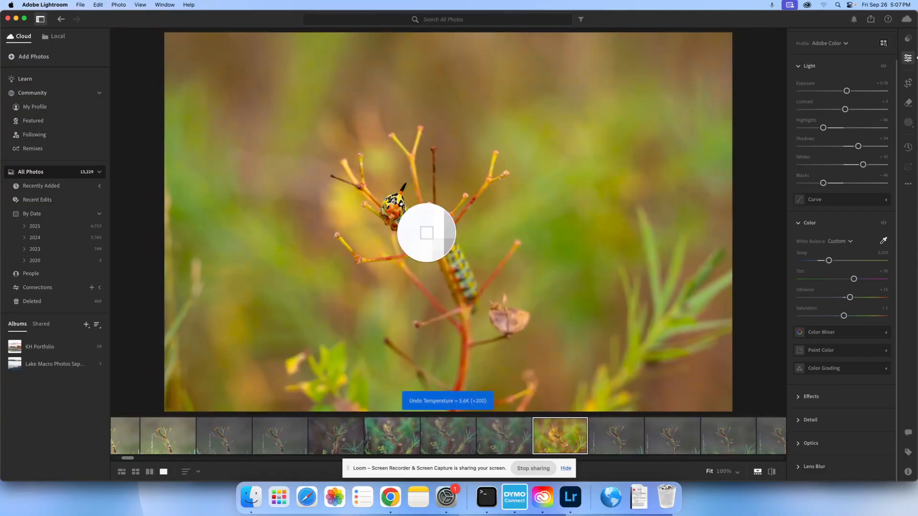
Undo the sampled white balance, sample it from the blurred background beside the caterpillar instead, and fine-tune the temperature slightly
key("super+z")
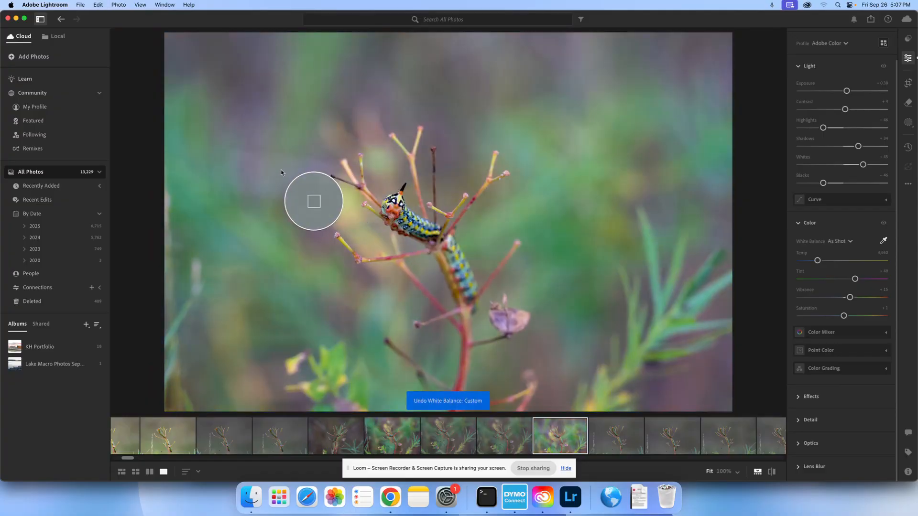
left_click(264, 175)
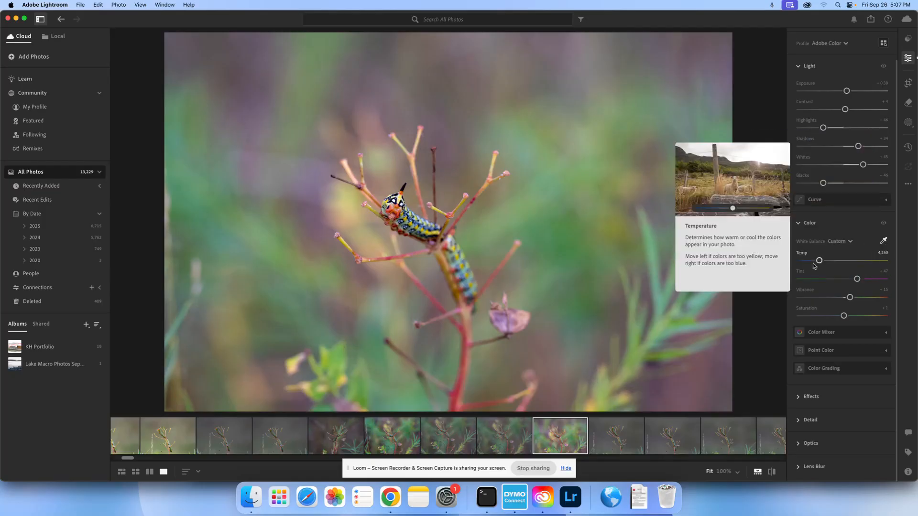
left_click_drag(822, 262, 821, 263)
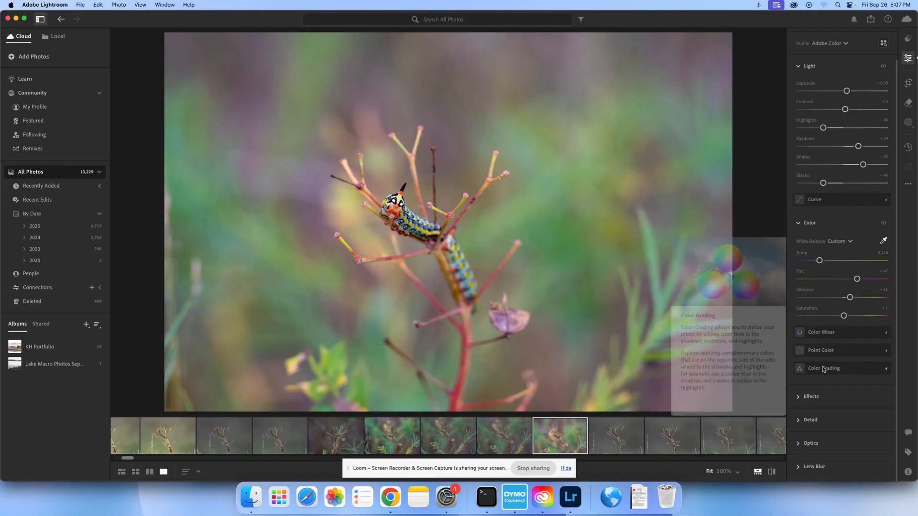
Check the Effects settings and turn on Denoise in the Detail settings for the caterpillar photo
left_click(798, 398)
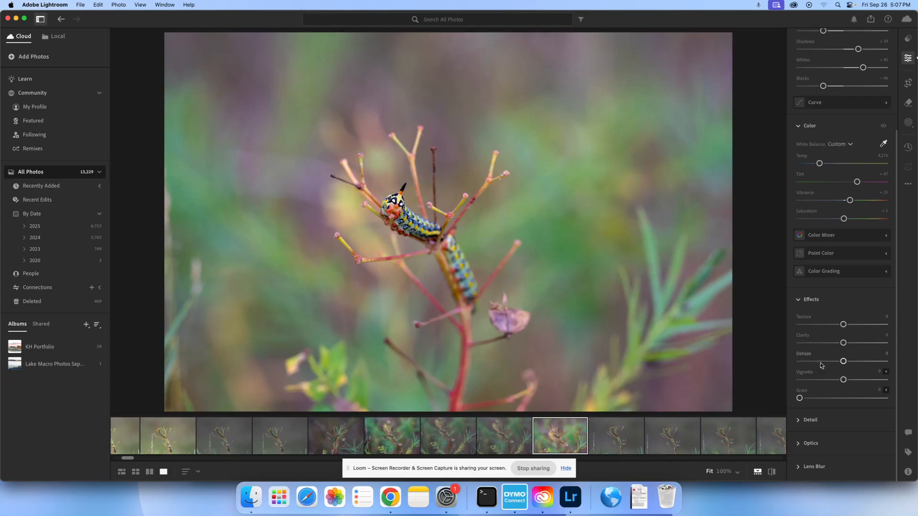
left_click(798, 301)
left_click(811, 362)
scroll(845, 417, "down", 3)
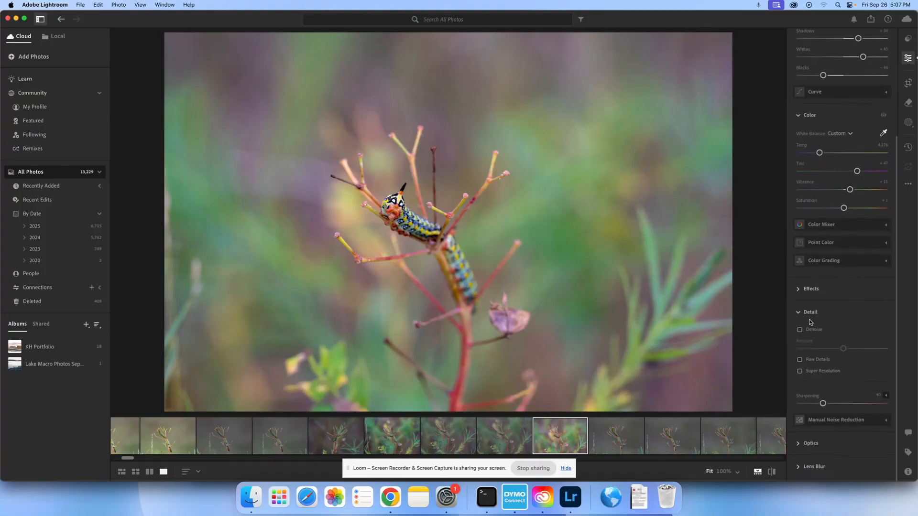
mouse_move(811, 334)
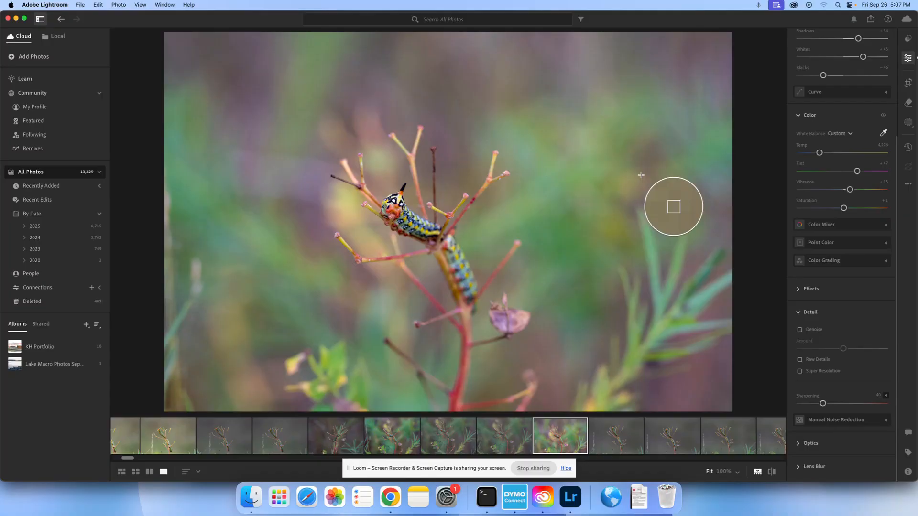
left_click(800, 331)
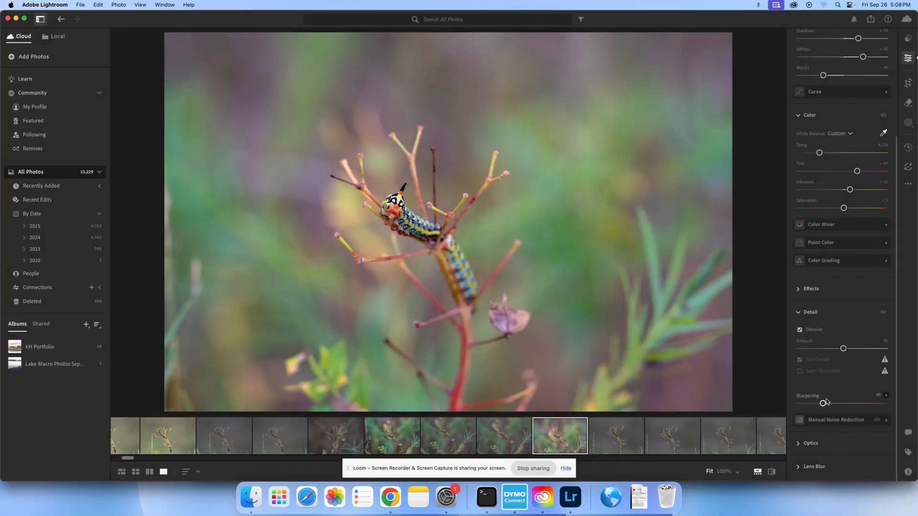
Examine the Optics and Lens Blur settings available for the photo
left_click(799, 445)
scroll(846, 393, "down", 2)
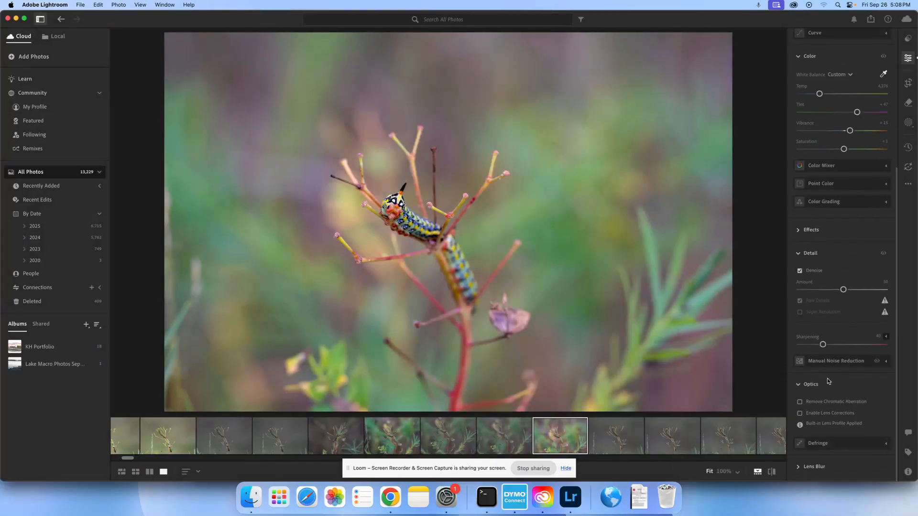
left_click(799, 386)
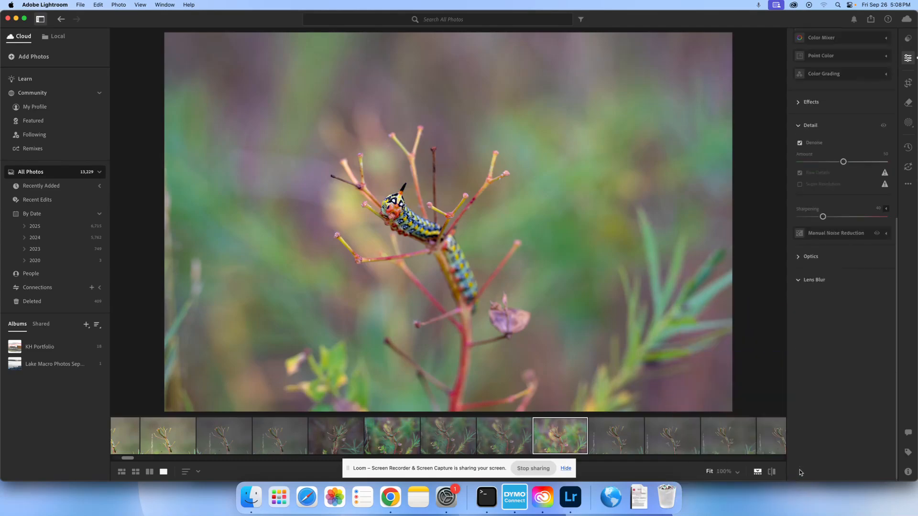
left_click(818, 466)
left_click(799, 276)
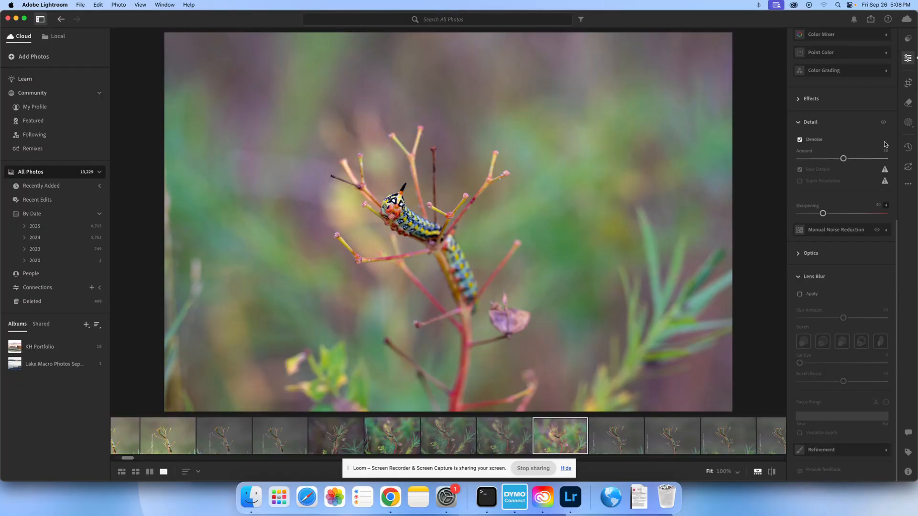
scroll(867, 72, "up", 10)
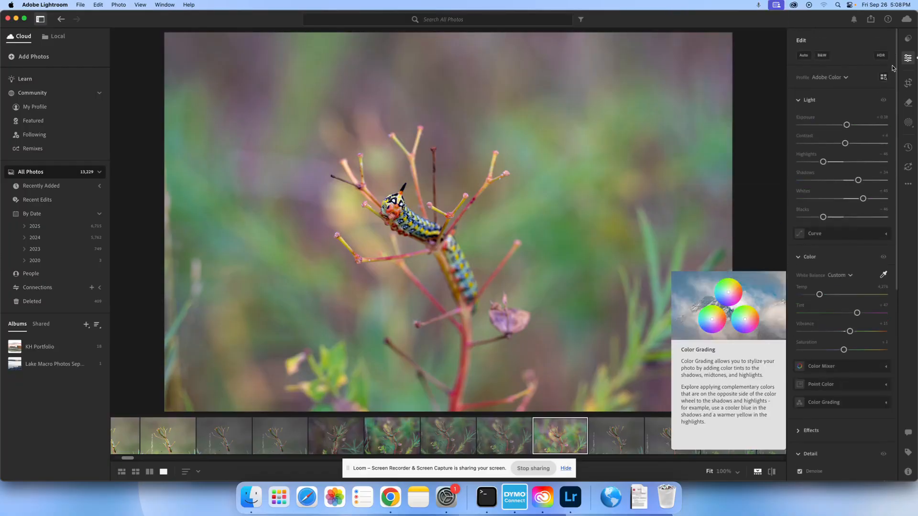
Browse the Recommended, Premium and Yours preset collections and expand the Premium group Seasons: Spring
left_click(908, 42)
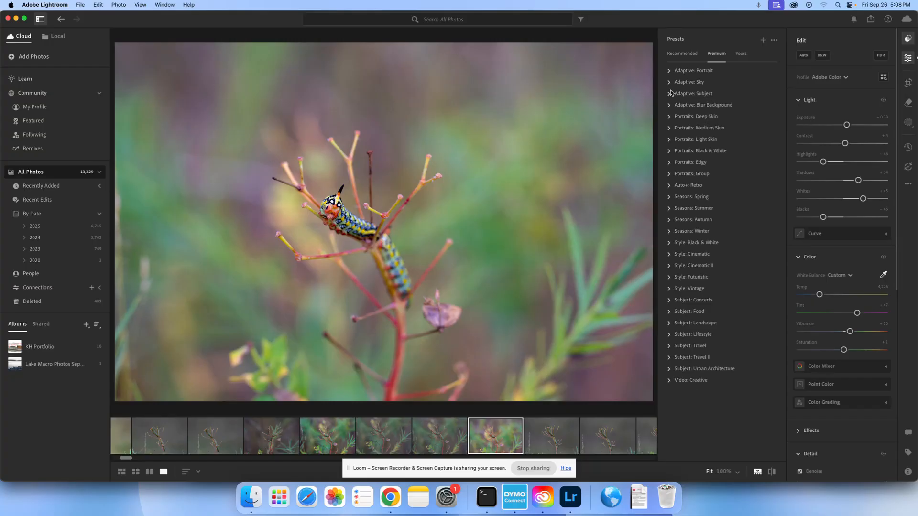
left_click(742, 53)
left_click(715, 56)
left_click(684, 55)
left_click(716, 59)
left_click(670, 196)
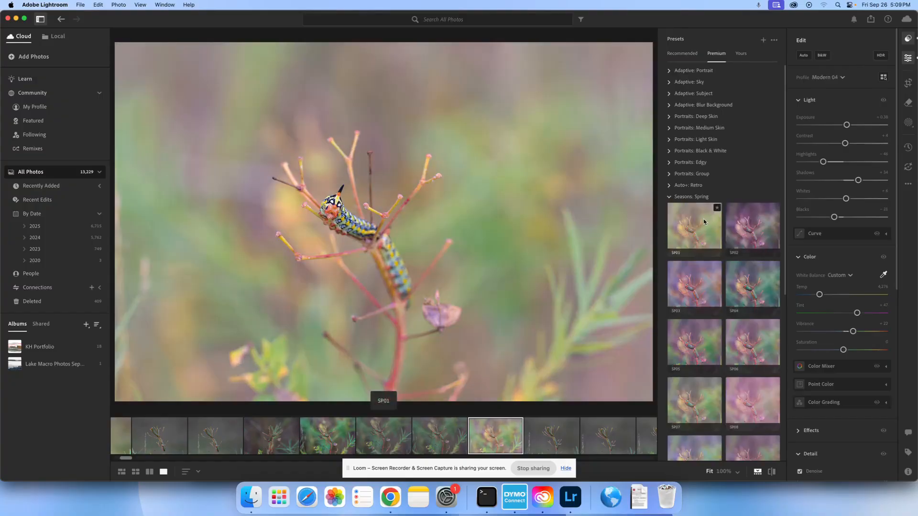
Preview several Seasons: Spring presets, such as SP04, SP06 and SP07, on the caterpillar photo without applying any
left_click(758, 226)
left_click(748, 306)
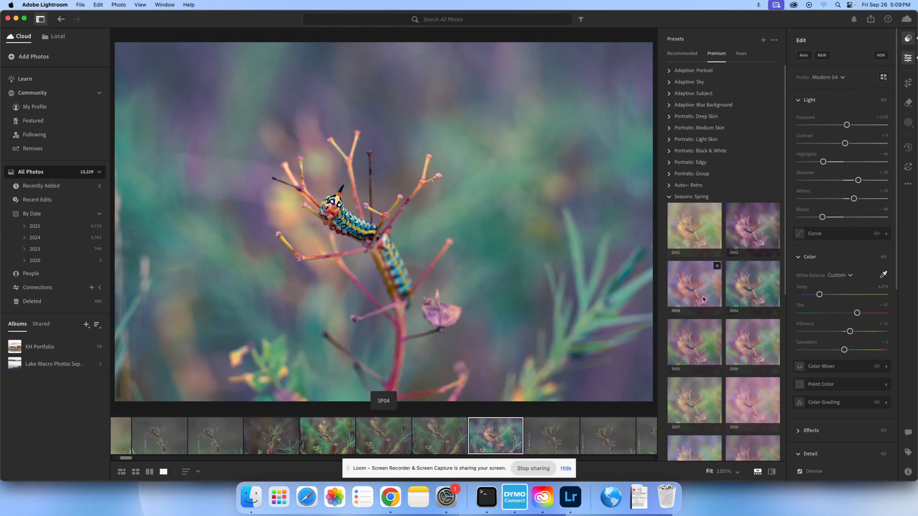
left_click(688, 339)
left_click(776, 341)
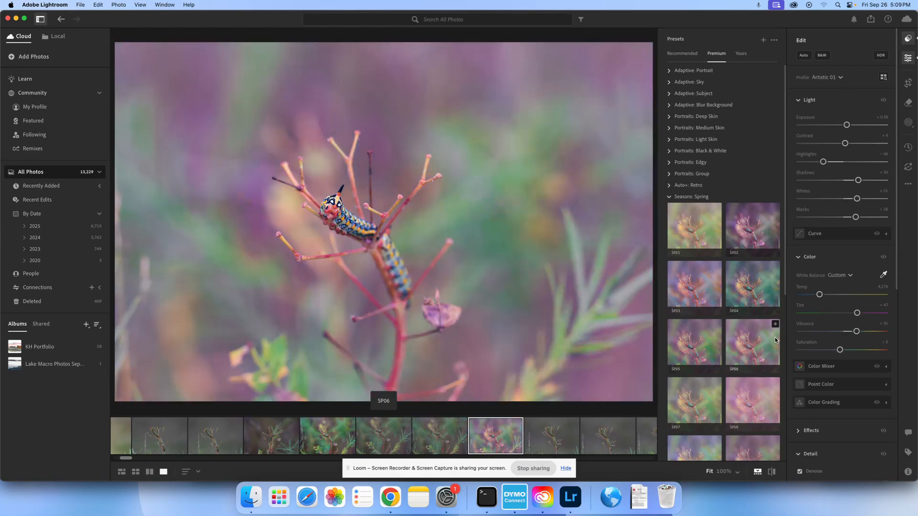
left_click(730, 412)
left_click(685, 405)
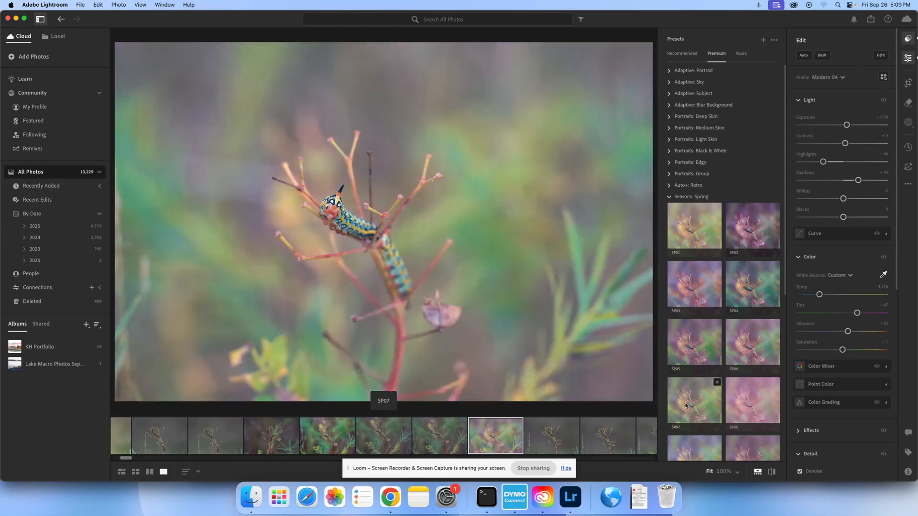
left_click(691, 445)
left_click(707, 214)
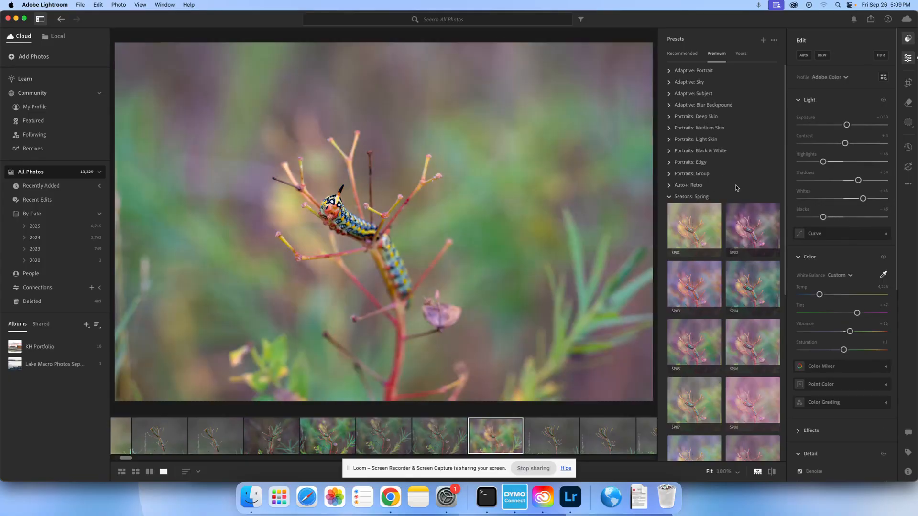
scroll(734, 239, "down", 3)
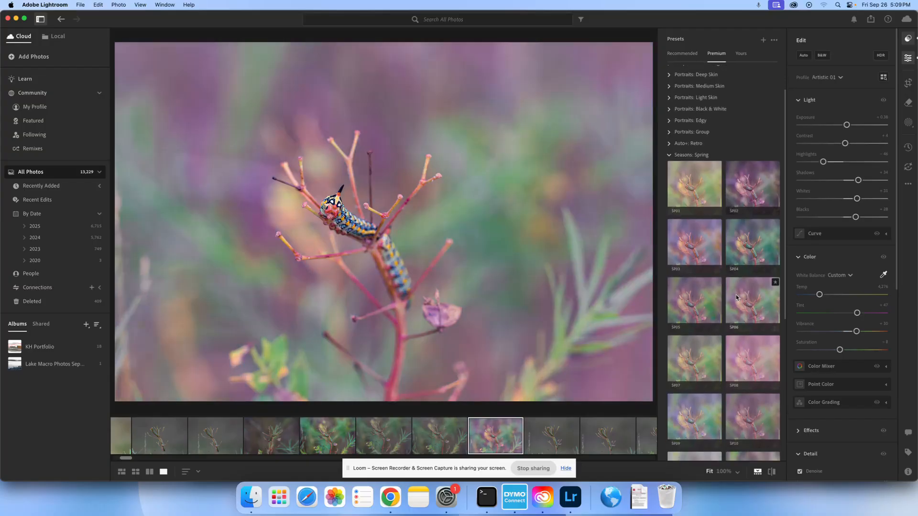
Crop the photo tighter around the caterpillar and its branch, reposition the image within the frame, and apply the crop
left_click(910, 85)
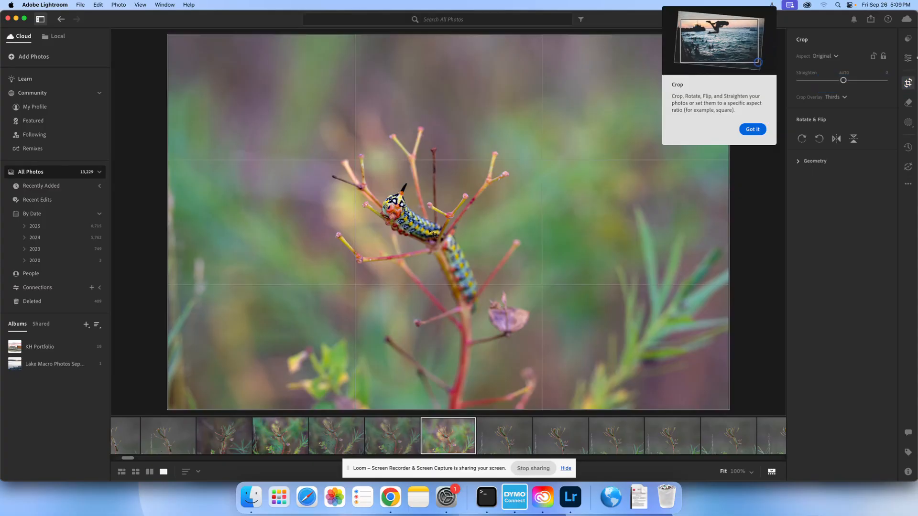
left_click_drag(173, 36, 296, 93)
left_click_drag(492, 159, 531, 154)
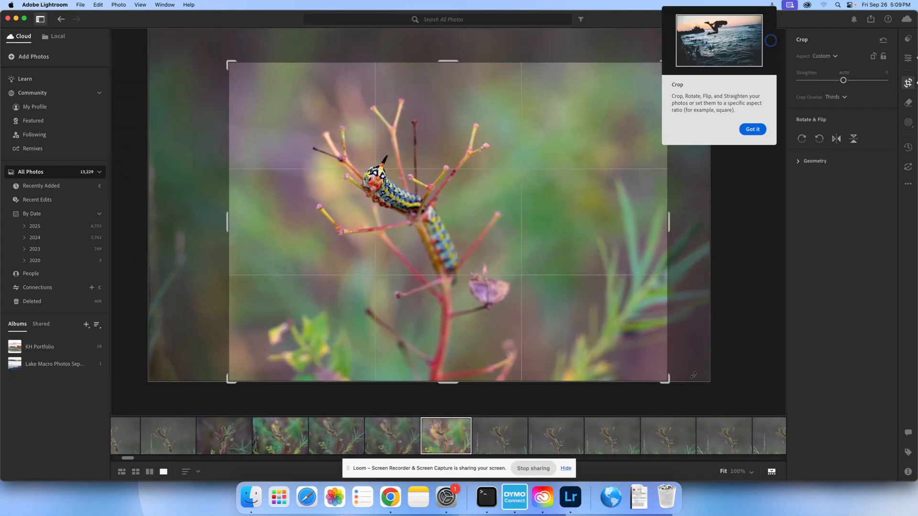
left_click_drag(667, 381, 634, 356)
left_click_drag(569, 205, 555, 185)
key("Return")
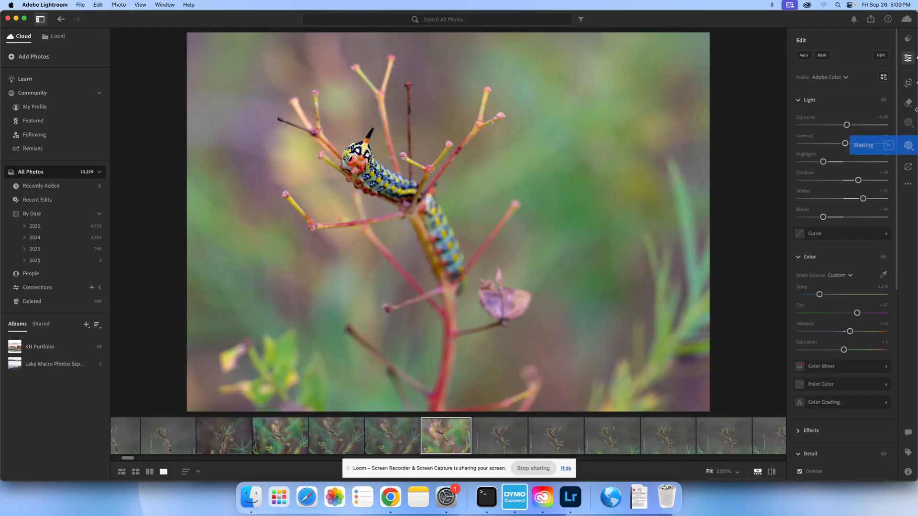
Reopen the crop, try portrait orientation and return to landscape, and tilt the photo slightly counter-clockwise
left_click(908, 83)
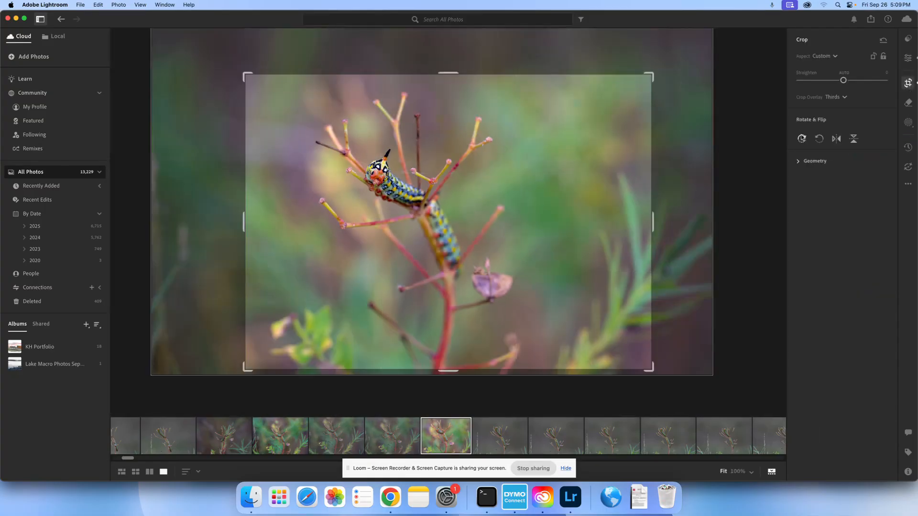
left_click(873, 57)
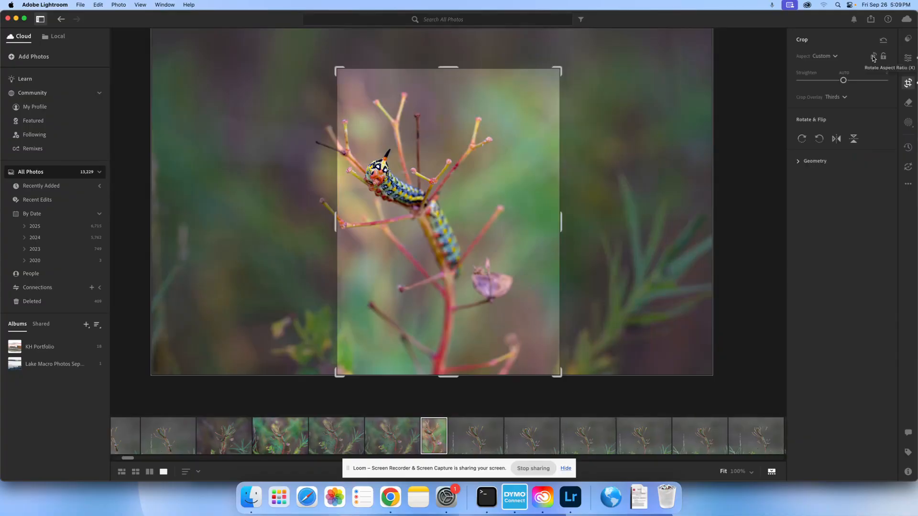
left_click(873, 56)
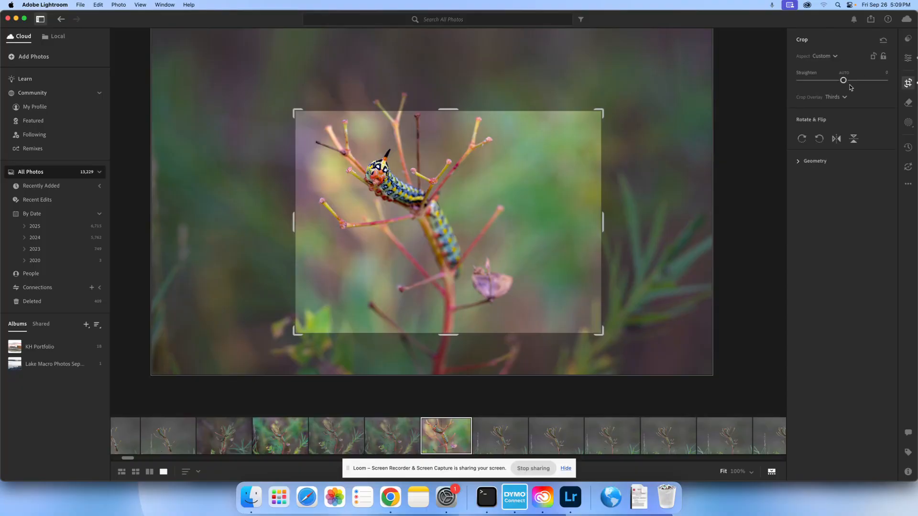
mouse_move(844, 81)
left_mouse_down()
mouse_move(852, 81)
mouse_move(843, 81)
left_mouse_up()
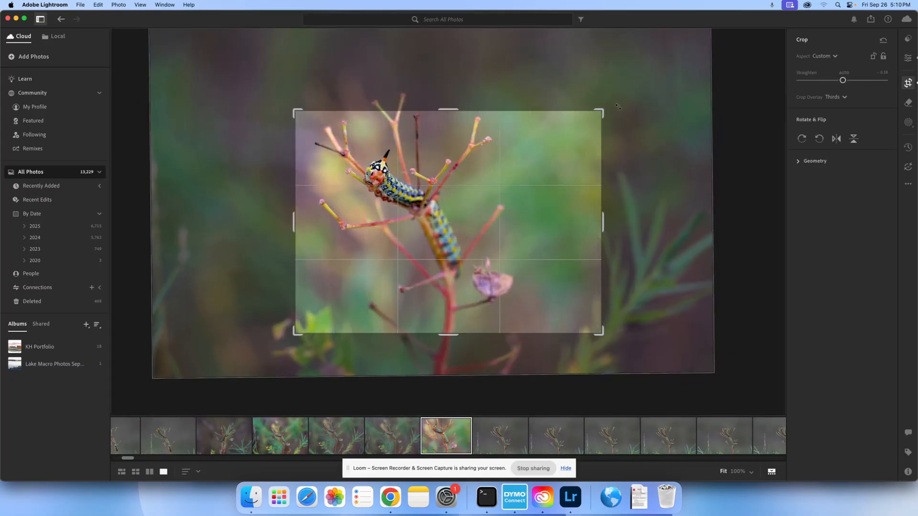
mouse_move(609, 109)
left_mouse_down()
mouse_move(585, 80)
mouse_move(612, 100)
left_mouse_up()
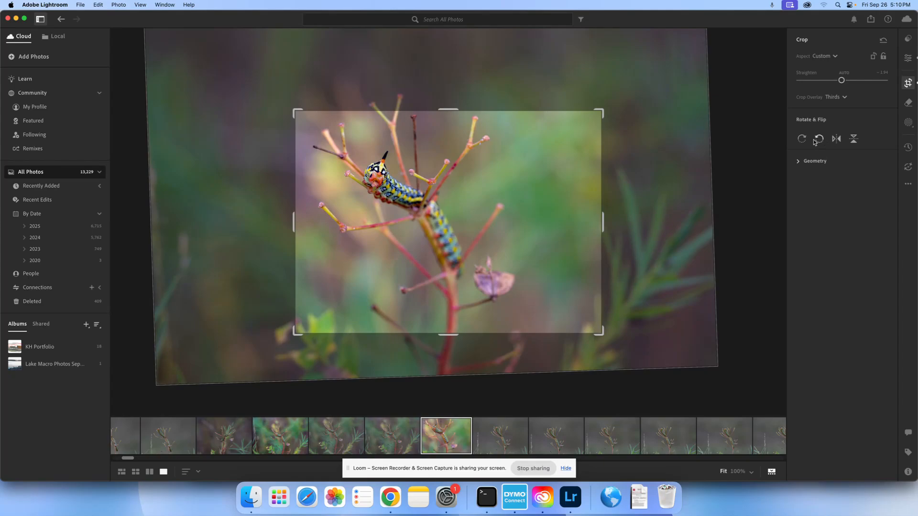
Try rotating the photo clockwise in repeated quarter turns
left_click(803, 139)
left_click(803, 139)
left_click(803, 140)
left_click(804, 140)
Undo the rotations, the tilt and the orientation changes, and restore the tightened landscape crop
key("super+z")
key("super+z")
key("super+z")
key("super+z")
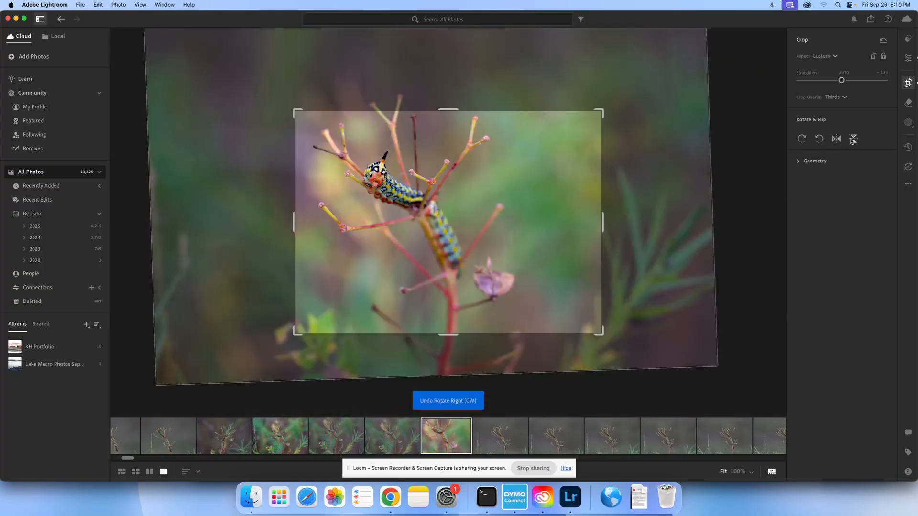
key("super+z")
key("super+z")
key("super+z")
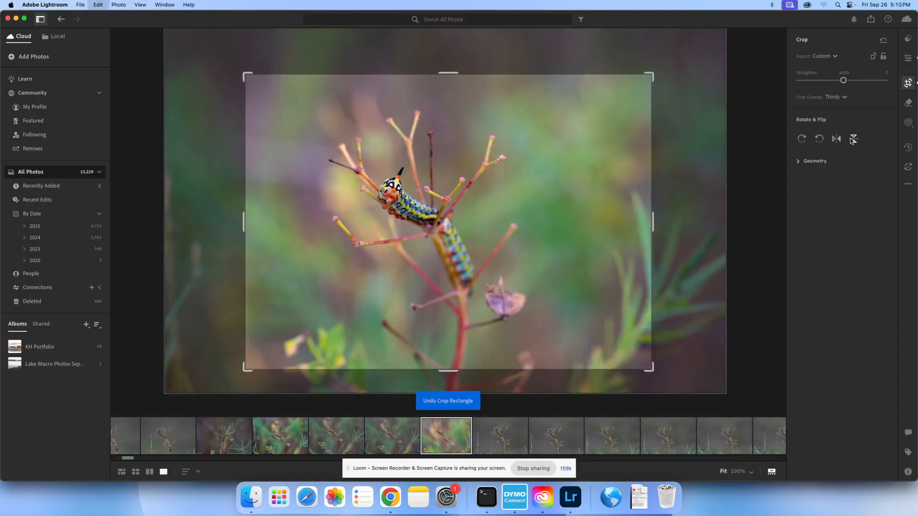
key("super+shift+z")
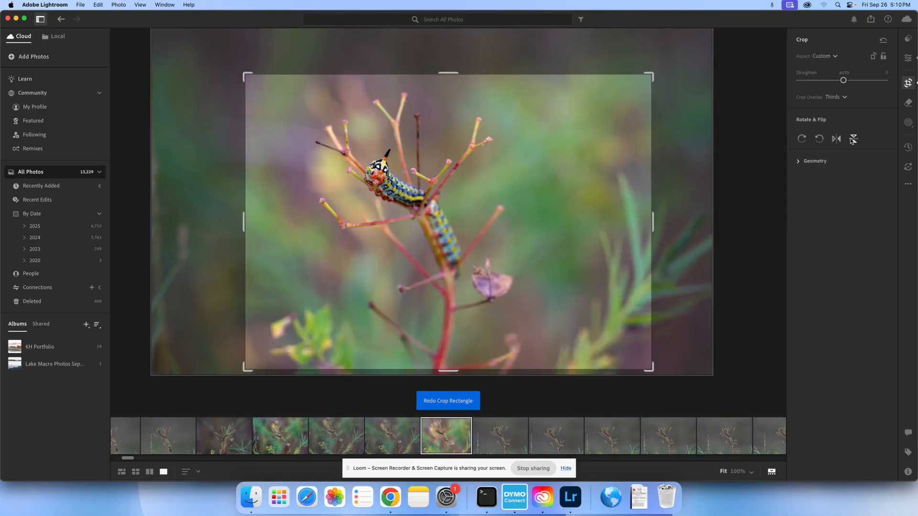
Try switching the crop between portrait and landscape orientation, return to the landscape crop, and leave crop editing
left_click(873, 57)
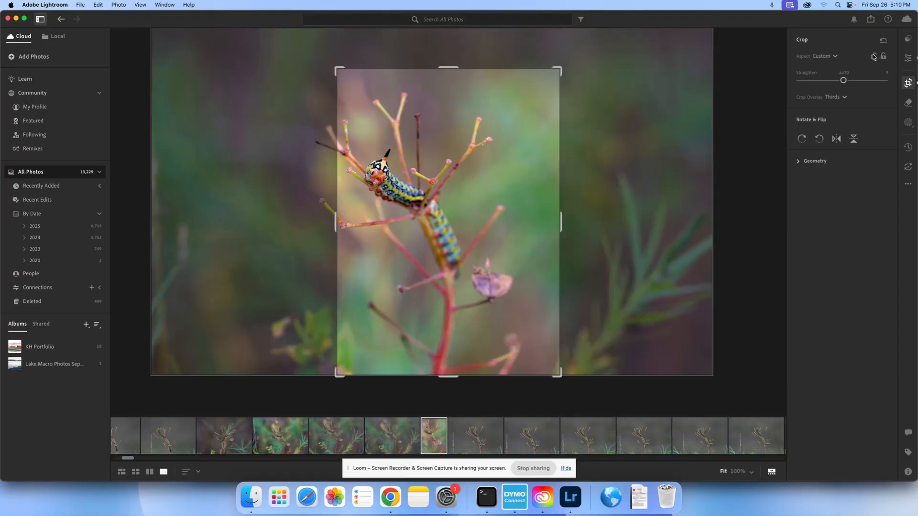
left_click(873, 57)
left_click(873, 56)
left_click(874, 56)
left_click(874, 56)
left_click(873, 57)
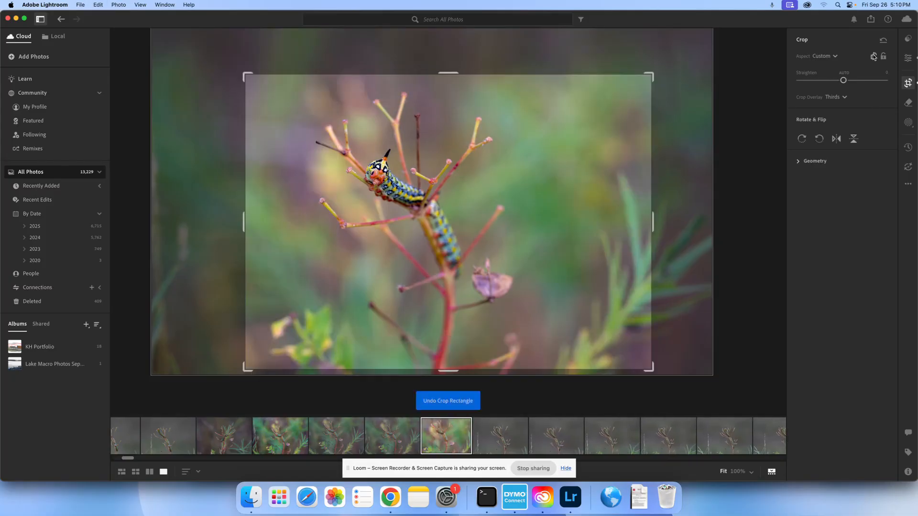
key("e")
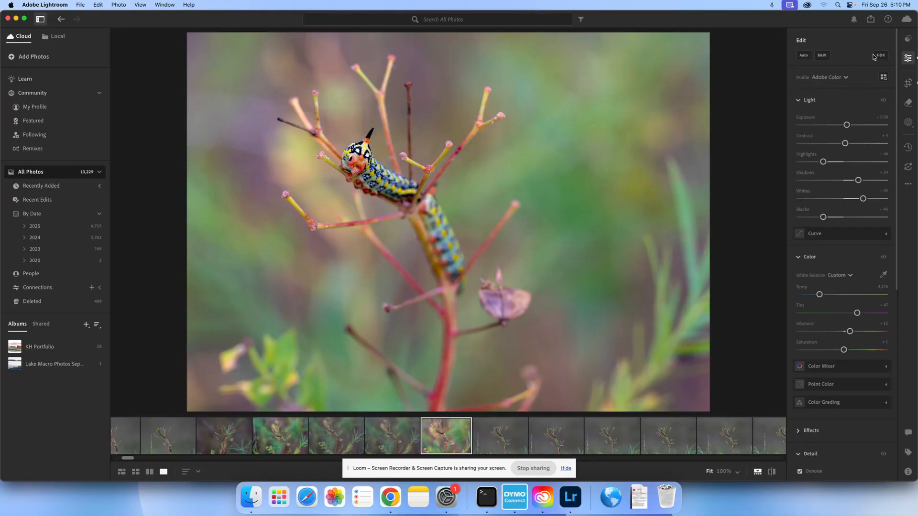
Open the Remove tool for the photo and dismiss its introductory tips
left_click(909, 103)
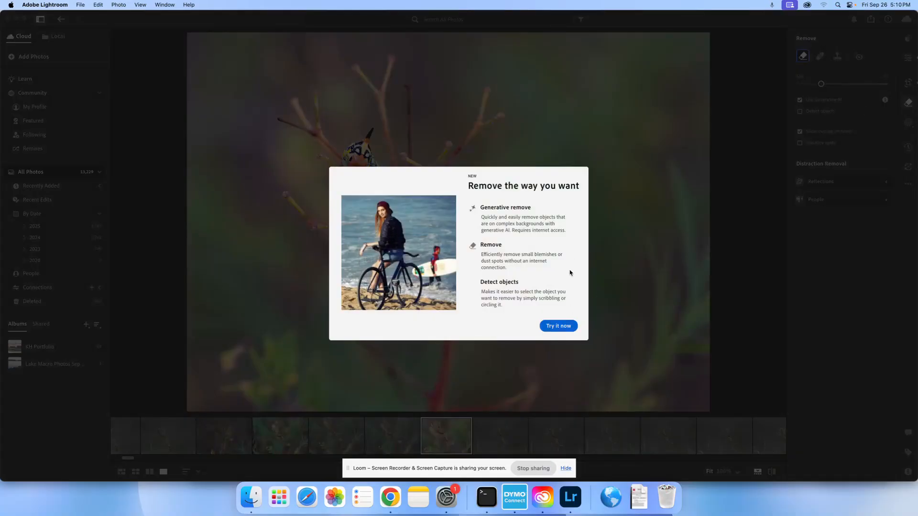
left_click(559, 326)
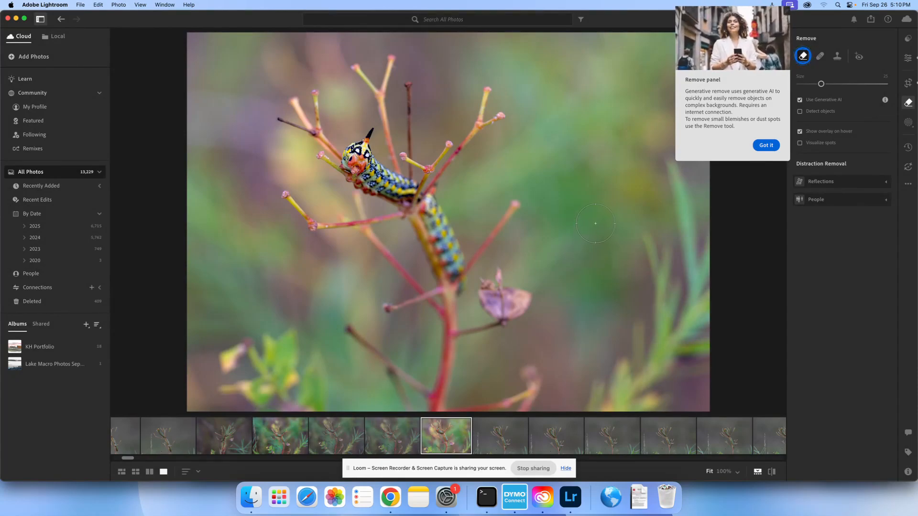
left_click(766, 145)
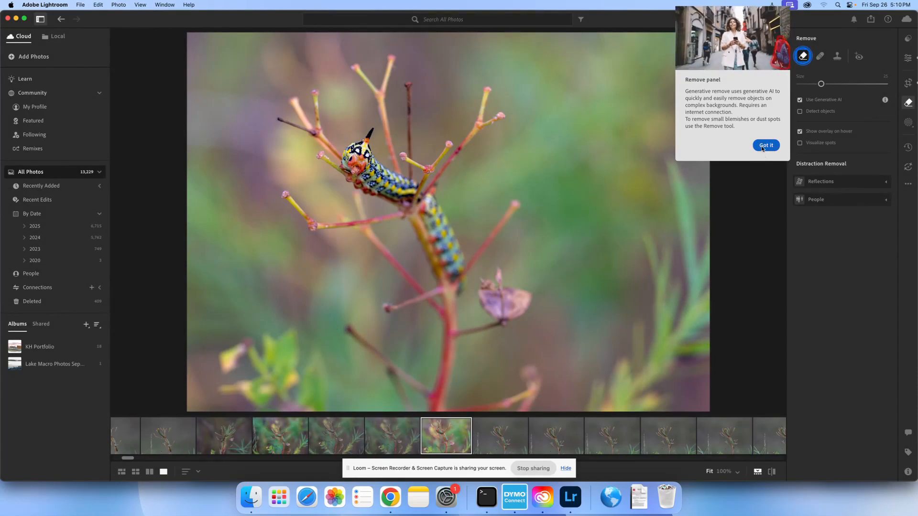
Try removing the dried seed pod beside the stem with generative AI, and undo the removal
left_click(767, 131)
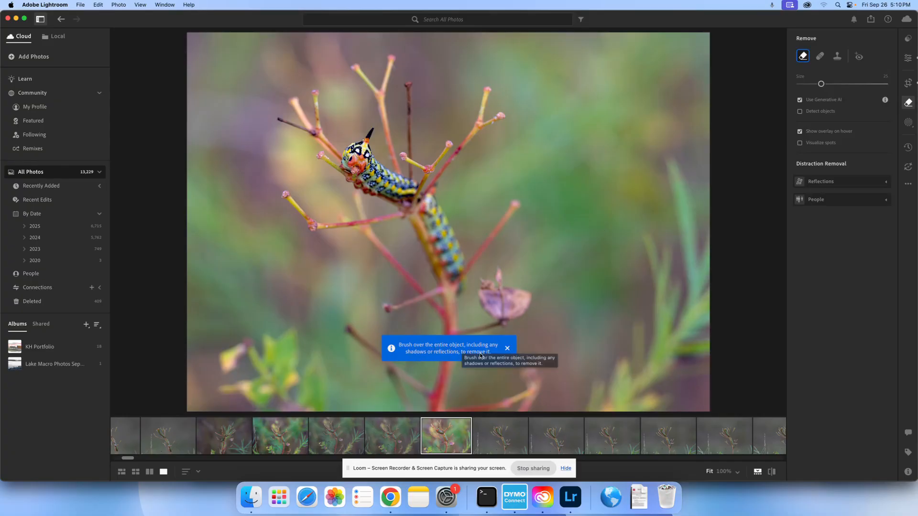
mouse_move(505, 290)
left_mouse_down()
mouse_move(521, 301)
mouse_move(506, 300)
left_mouse_up()
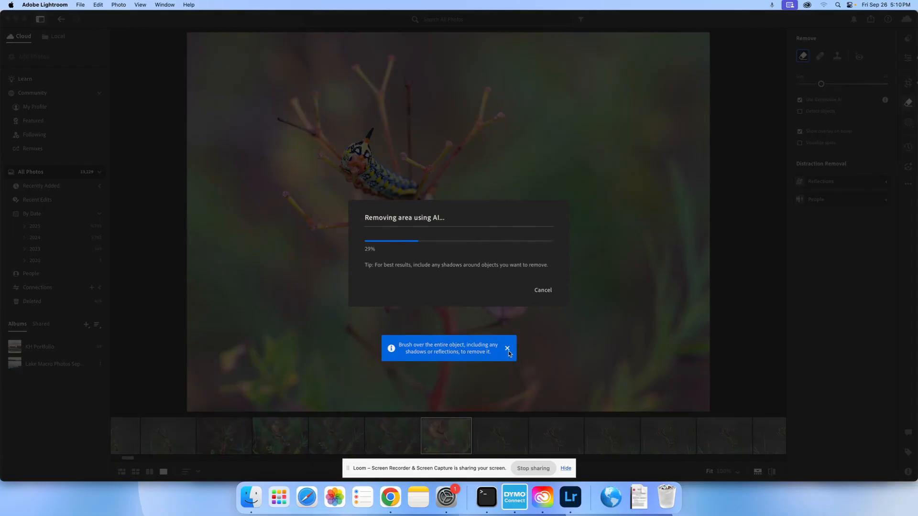
key("super+z")
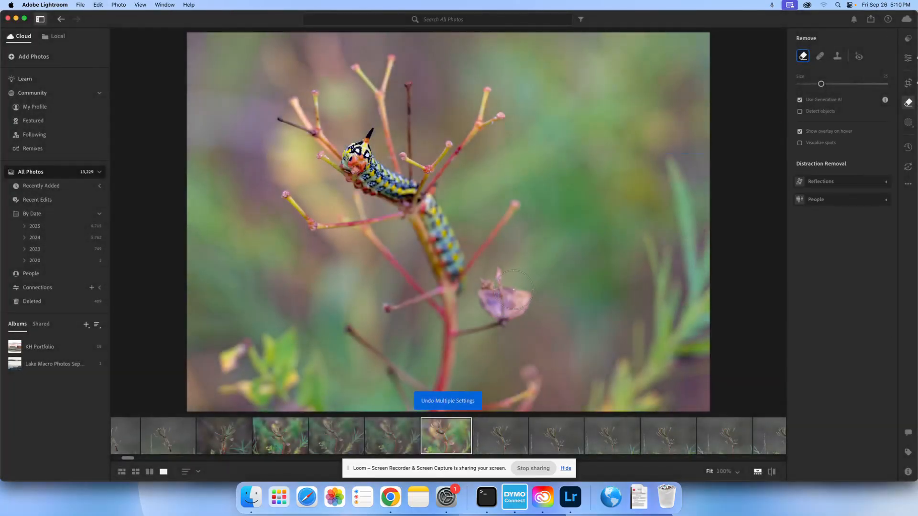
Reduce the remove brush size to 12, paint over the dried seed pod and remove it with generative AI
key("bracketleft")
key("bracketleft")
key("bracketleft")
key("bracketleft")
key("bracketleft")
key("bracketleft")
key("bracketleft")
key("bracketleft")
mouse_move(507, 287)
left_mouse_down()
mouse_move(493, 274)
mouse_move(482, 283)
mouse_move(490, 304)
mouse_move(524, 318)
mouse_move(502, 299)
mouse_move(518, 299)
left_mouse_up()
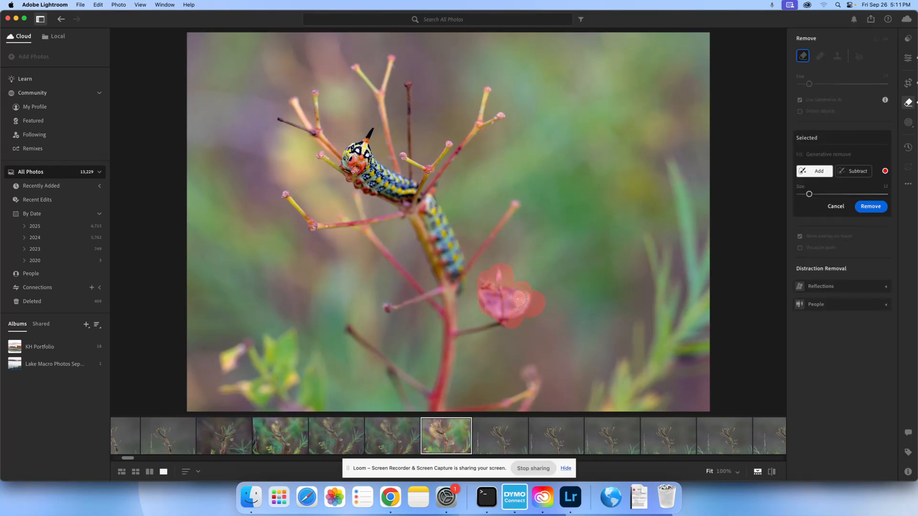
left_click(874, 207)
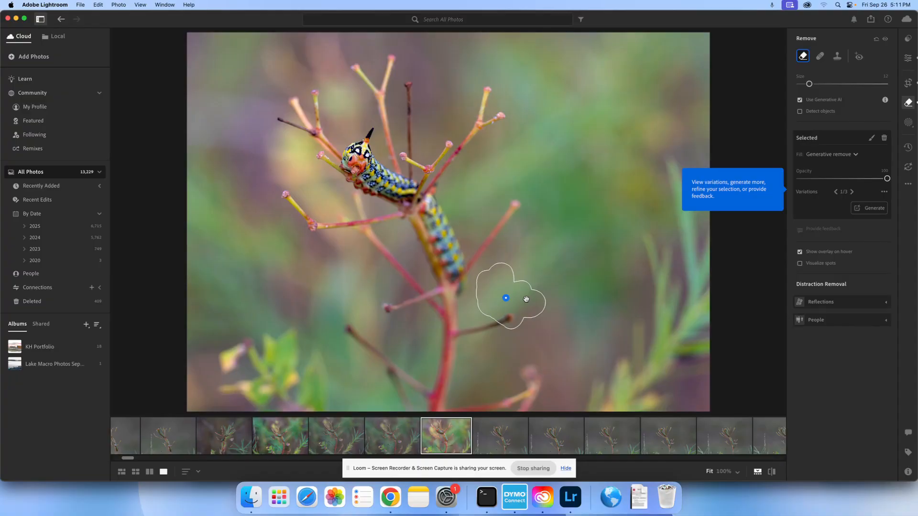
Try the Heal tool on the yellow bud near the photo's lower-left corner, and undo the healing
left_click(820, 57)
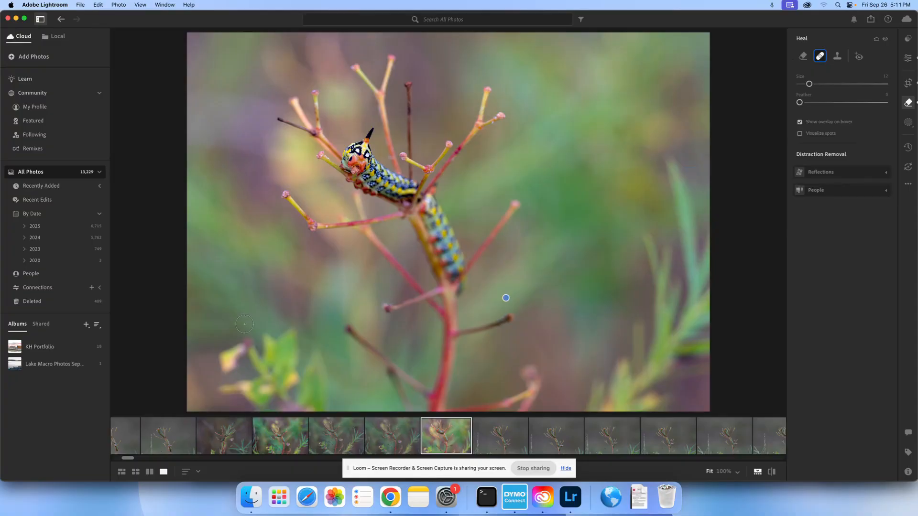
left_click(223, 362)
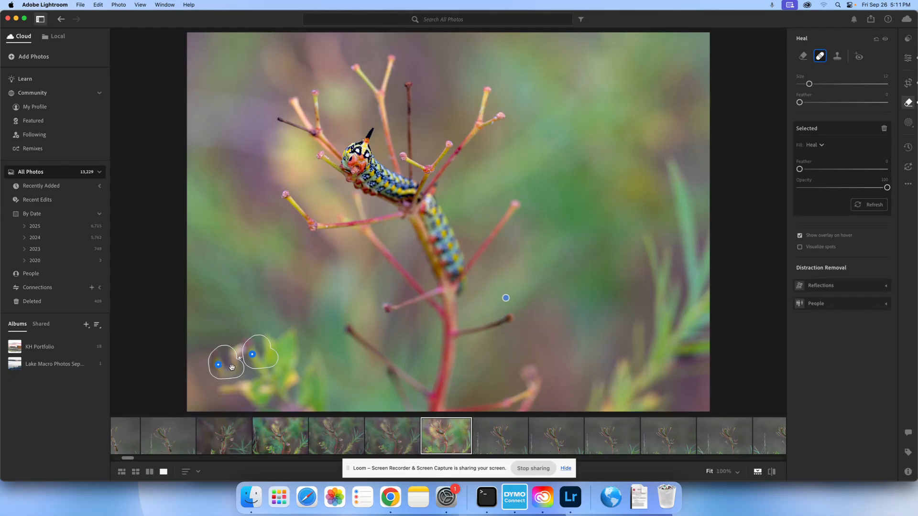
key("super+z")
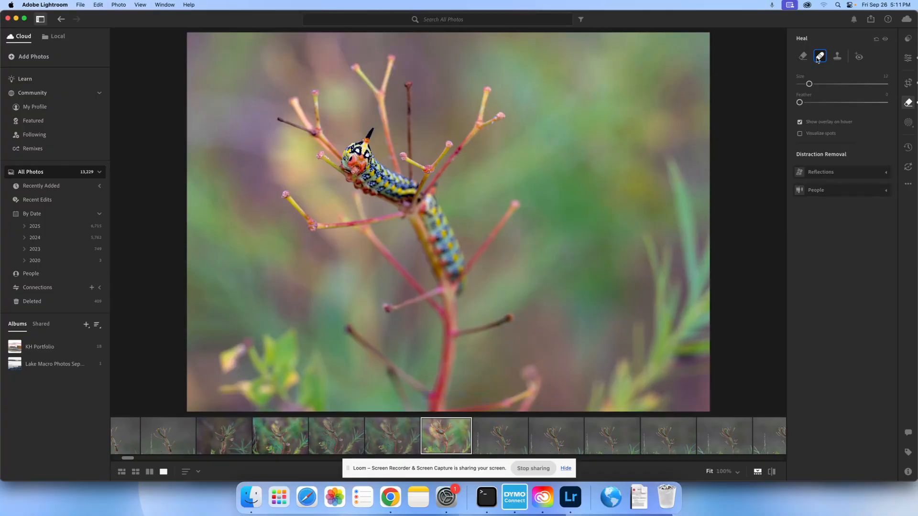
mouse_move(820, 57)
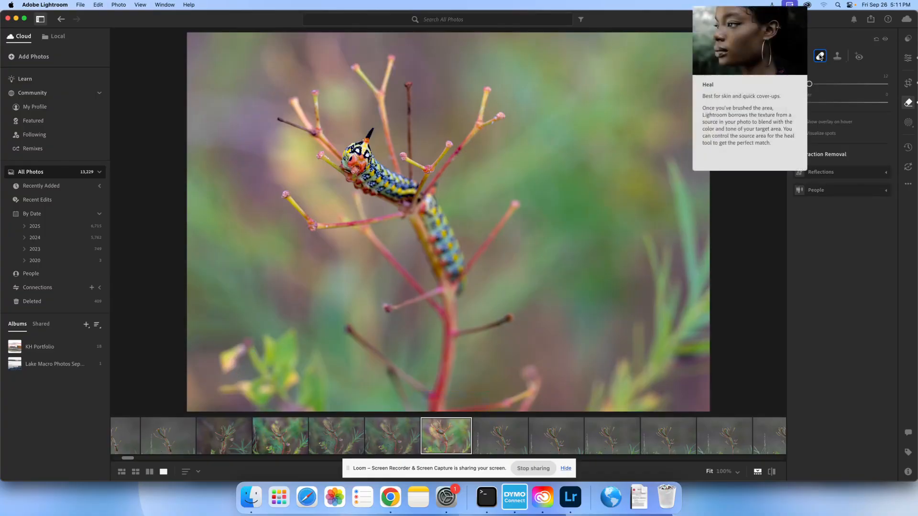
Open the masking options for the photo and skip the introductory tour
left_click(912, 127)
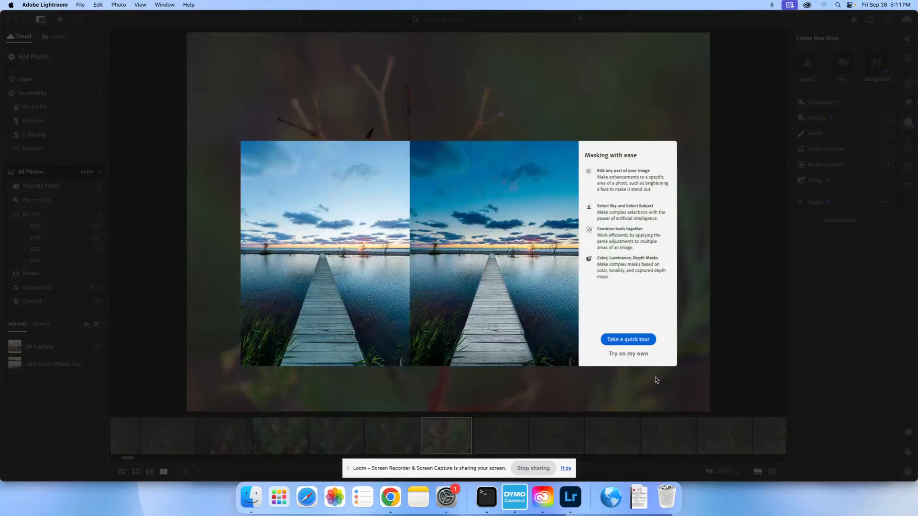
left_click(628, 354)
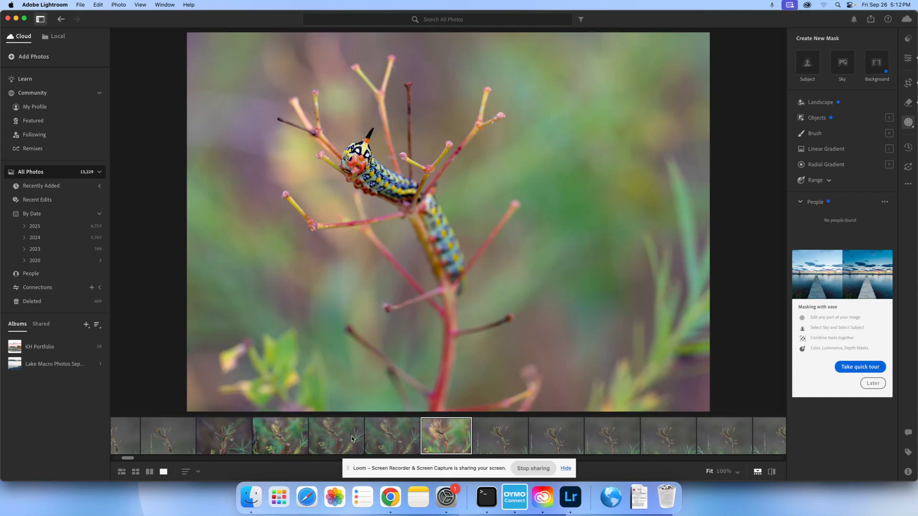
Try selecting a continuous range of filmstrip photos, from the green caterpillar photo through the later gray-background shots
left_click(295, 433)
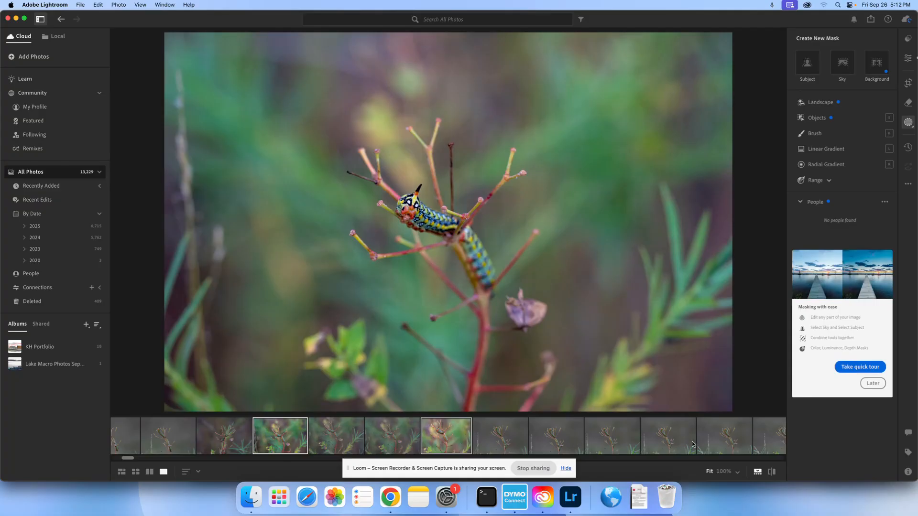
left_click(722, 443)
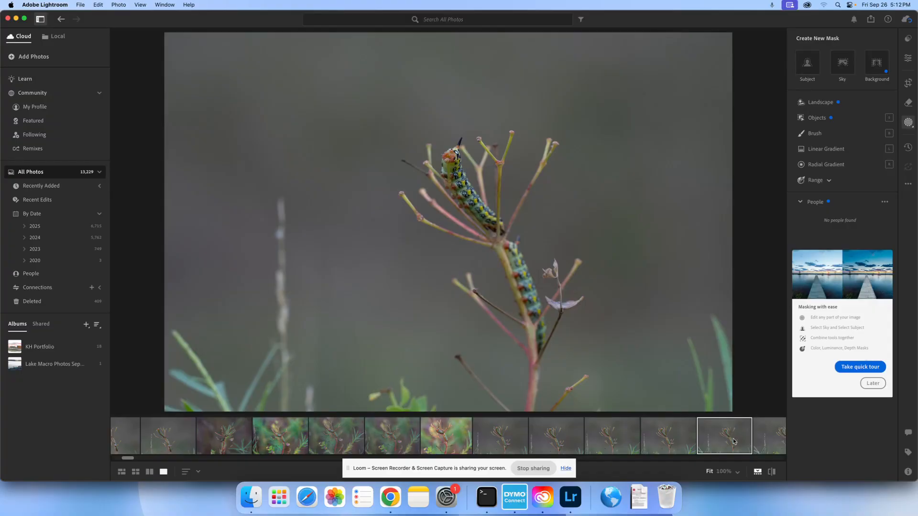
left_click(280, 437)
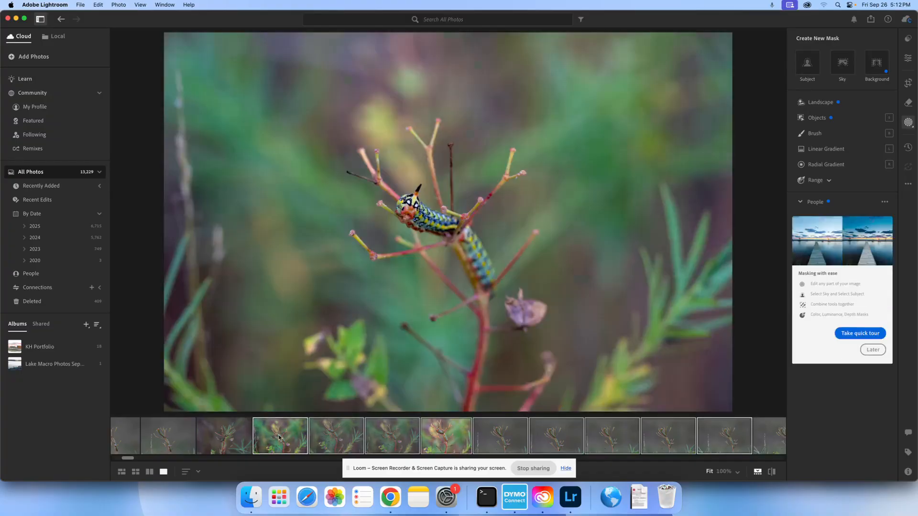
Select only the two edited caterpillar photos in the filmstrip and open the export settings for them
left_click(441, 442)
left_click(295, 438)
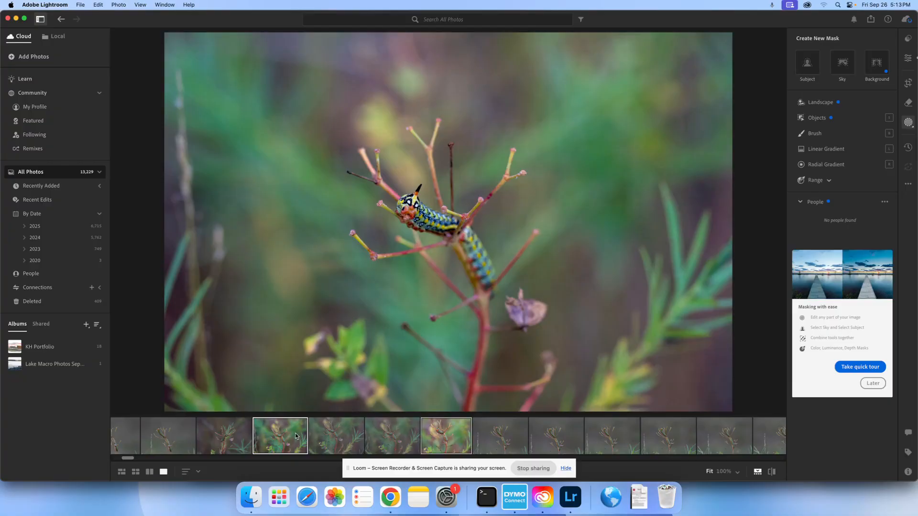
left_click(80, 6)
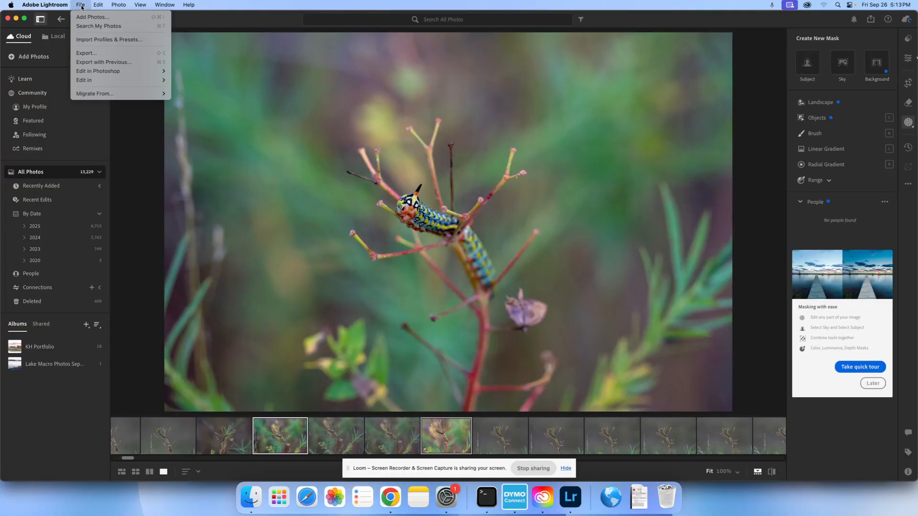
left_click(98, 54)
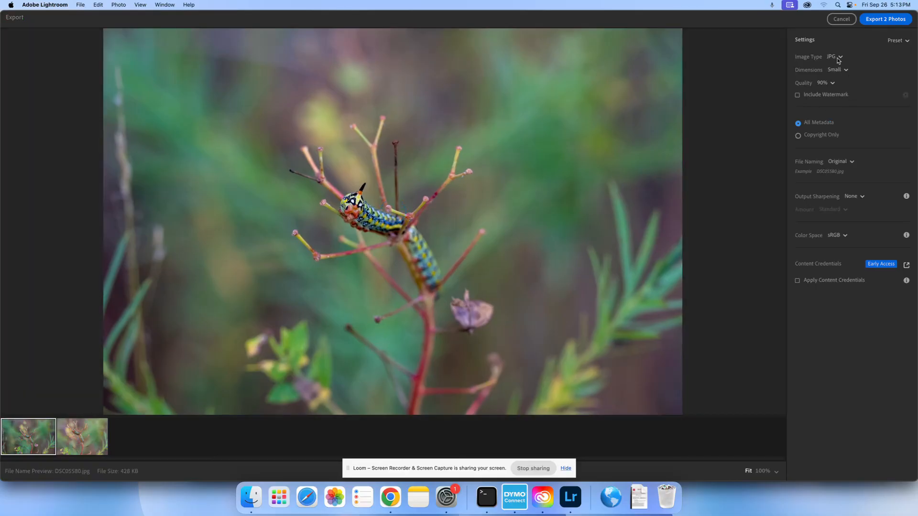
Configure the export as JPG with Full Size dimensions and 100% quality
left_click(836, 58)
left_click(837, 58)
left_click(842, 72)
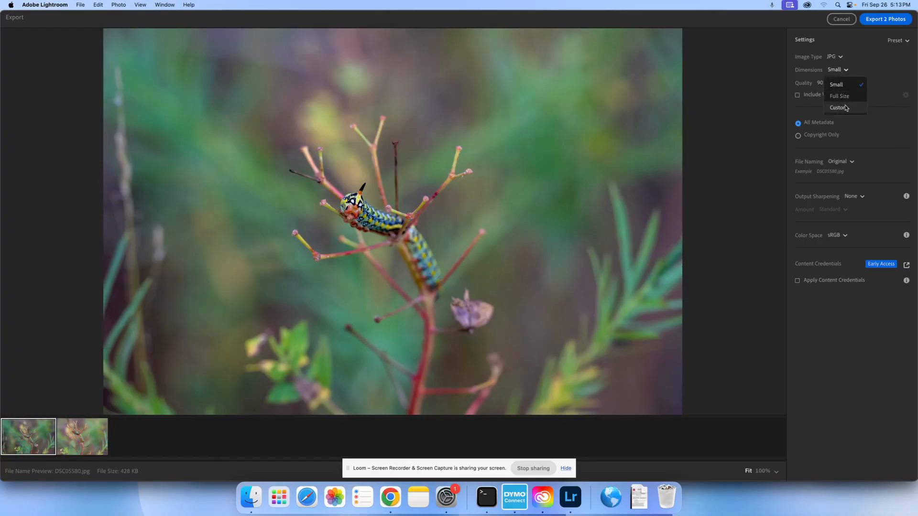
left_click(839, 107)
left_click(842, 71)
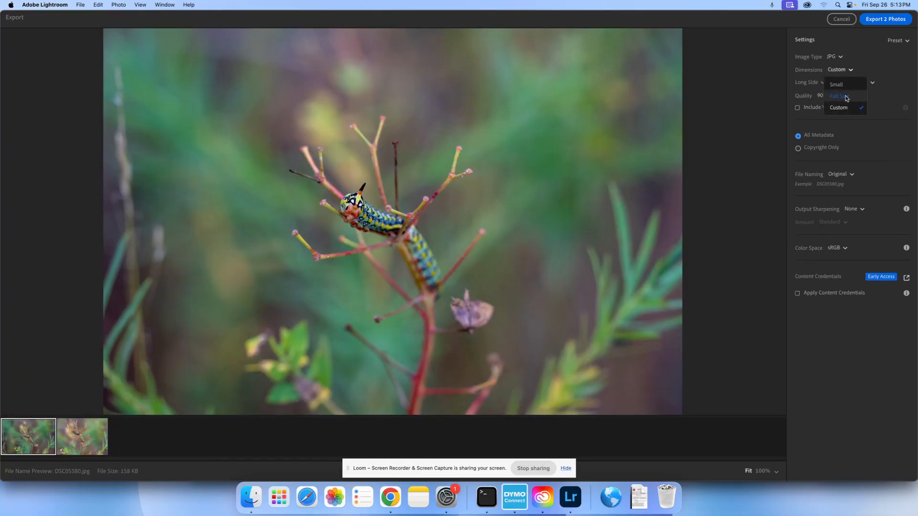
left_click(840, 96)
left_click(835, 83)
left_click(827, 98)
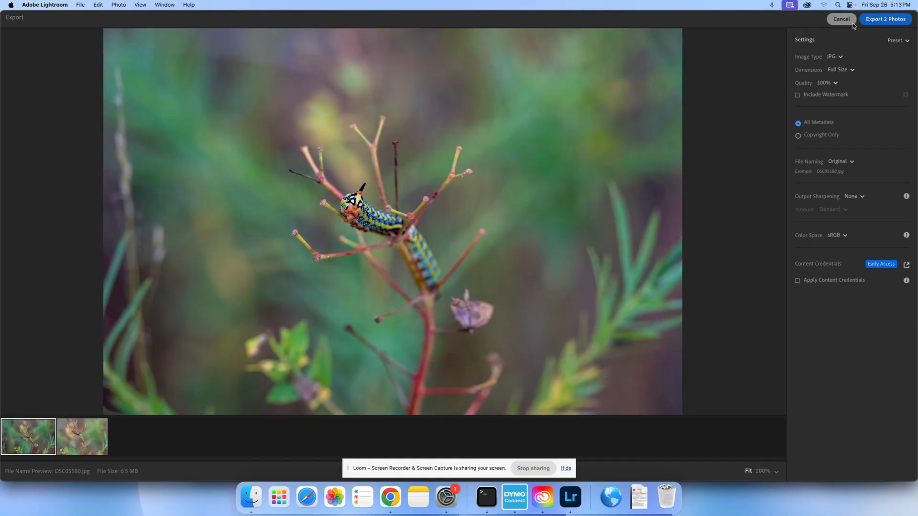
Start exporting the two photos and create a destination folder named Catepillar Pics on the Desktop
left_click(892, 24)
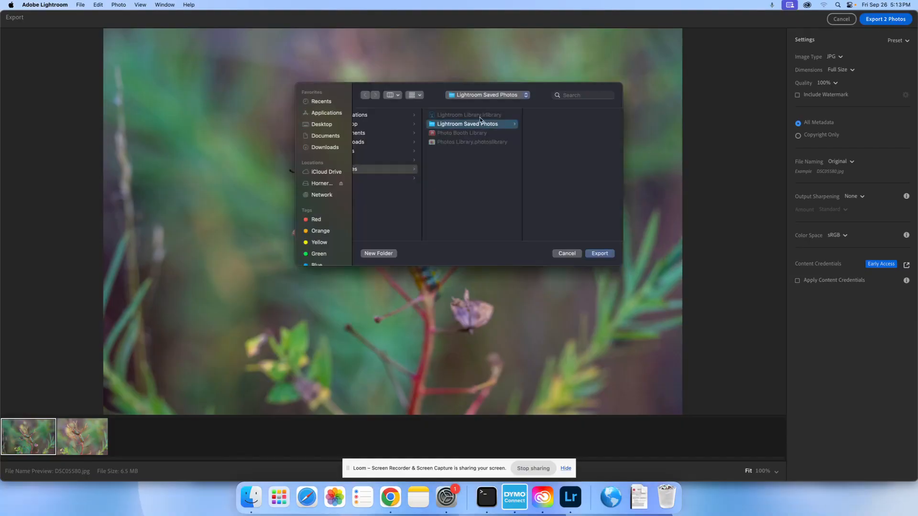
left_click(327, 136)
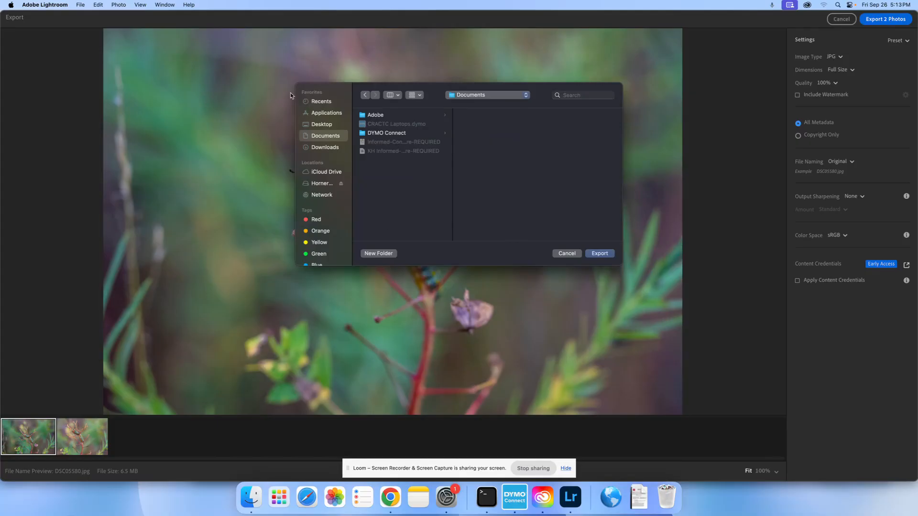
left_click(325, 124)
left_click(381, 253)
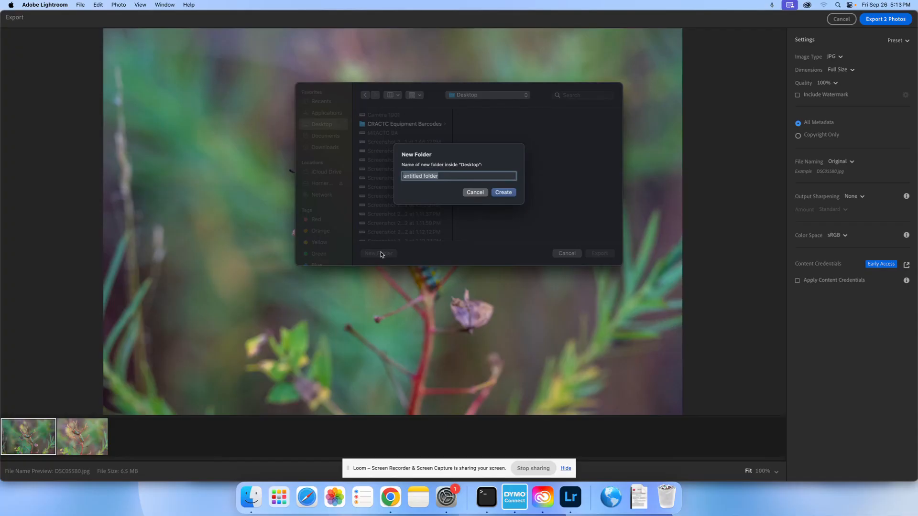
type("Catepil")
type("lar Pics")
key("Return")
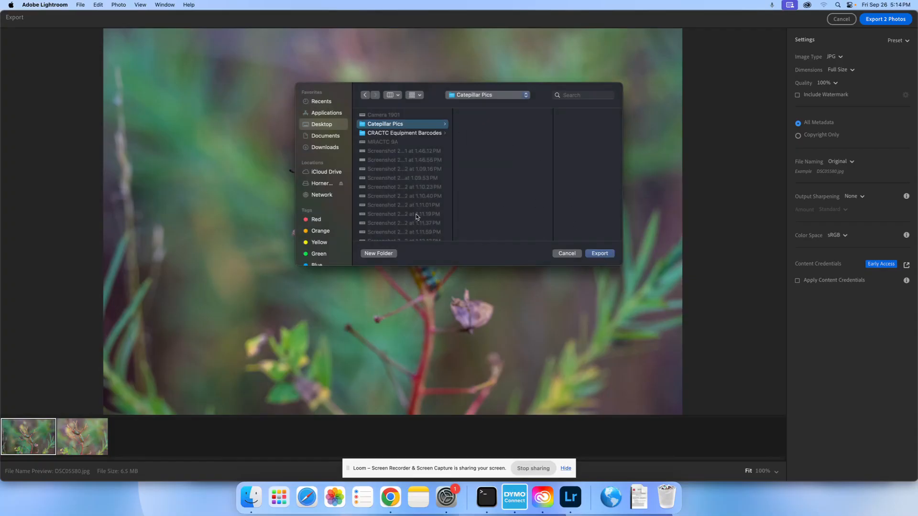
Create a subfolder named LR inside Catepillar Pics and export both photos into it
left_click(393, 254)
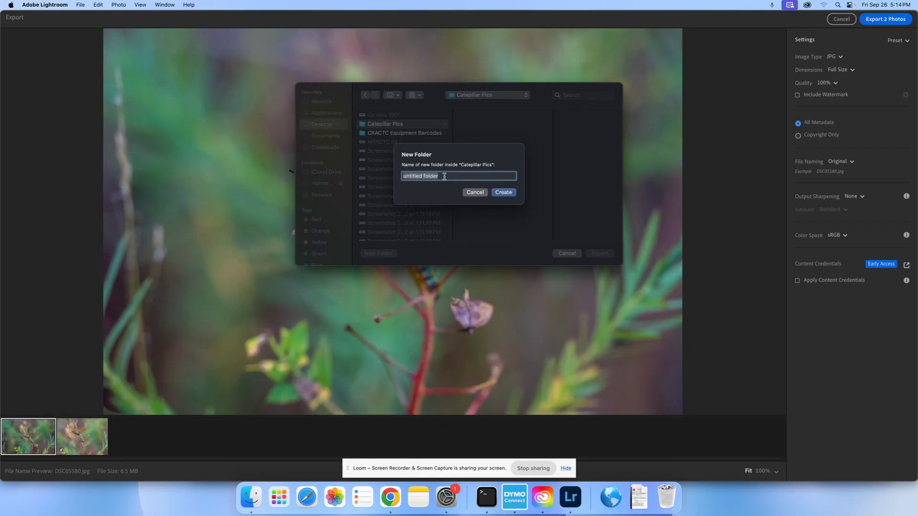
type("LR")
left_click(503, 193)
left_click(387, 126)
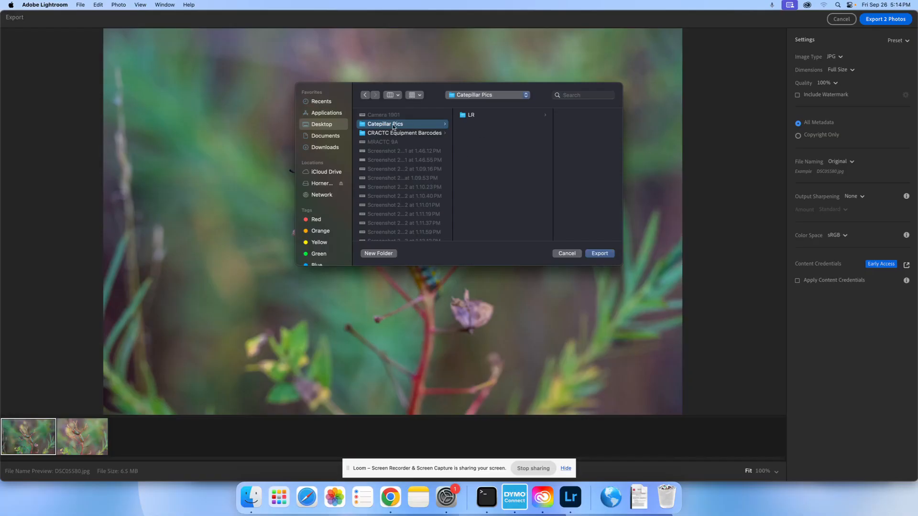
left_click(471, 115)
left_click(597, 254)
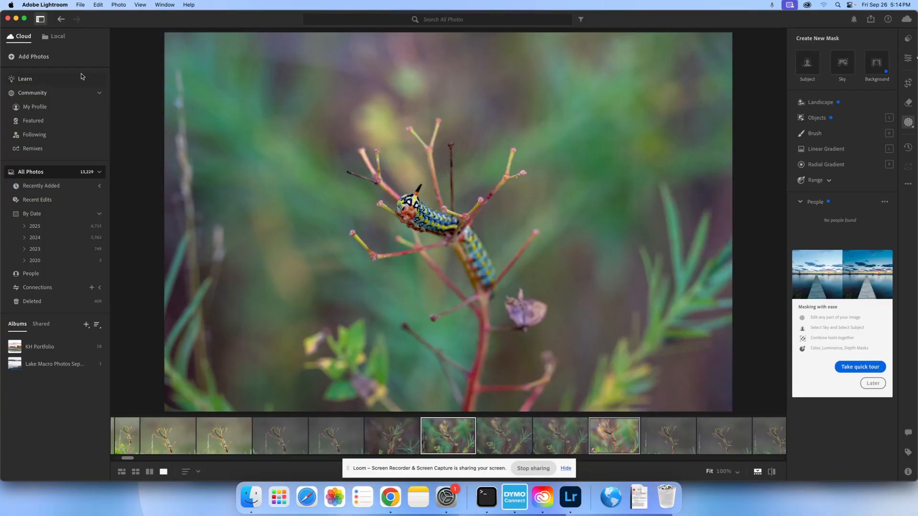
Switch to Finder and open the LR folder inside Catepillar Pics on the Desktop
left_click(251, 497)
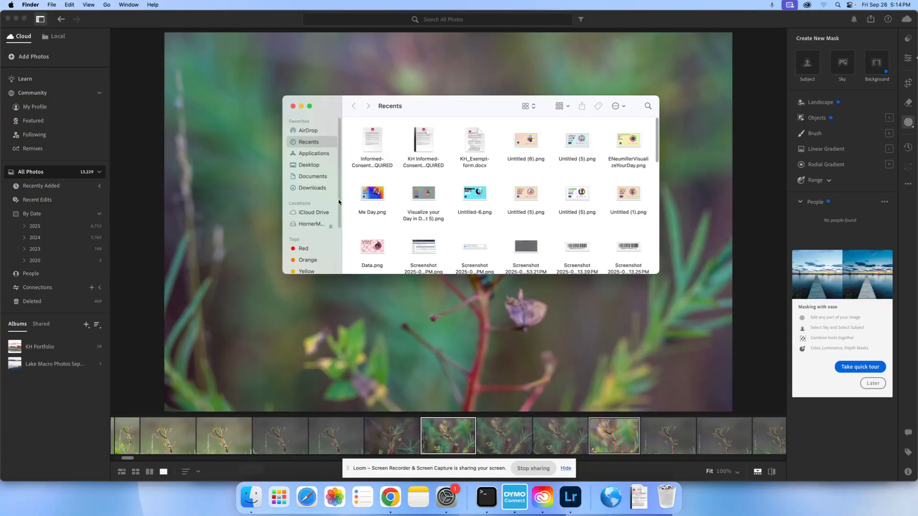
left_click(316, 165)
left_click(413, 141)
double_click(414, 139)
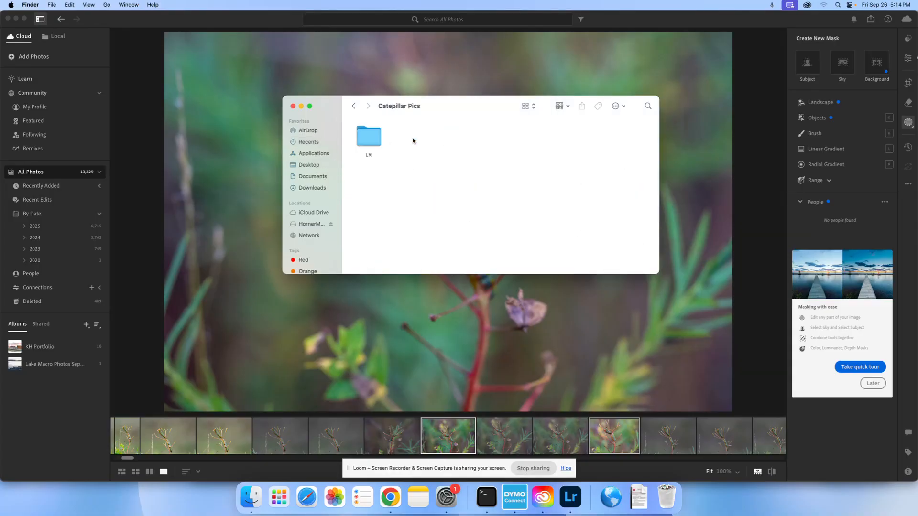
double_click(367, 137)
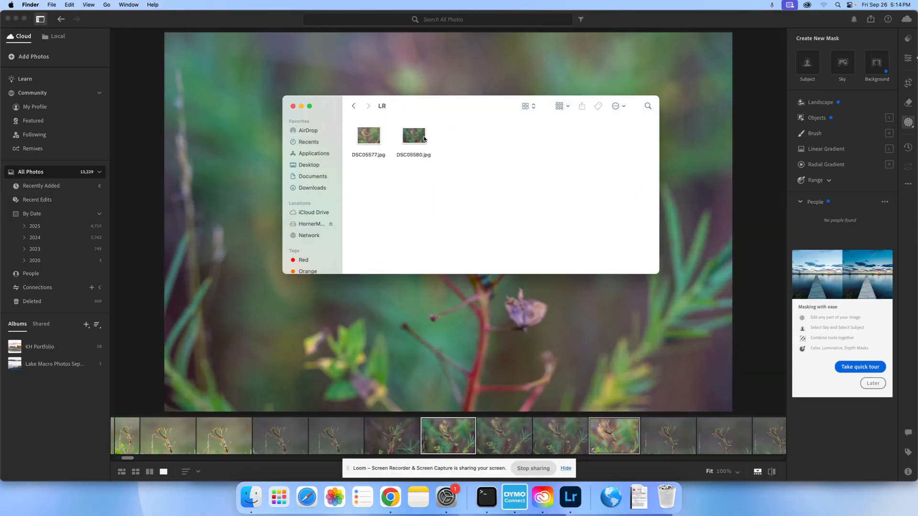
View the exported DSC05577.jpg in Preview, close it and return to the Catepillar Pics folder
double_click(369, 138)
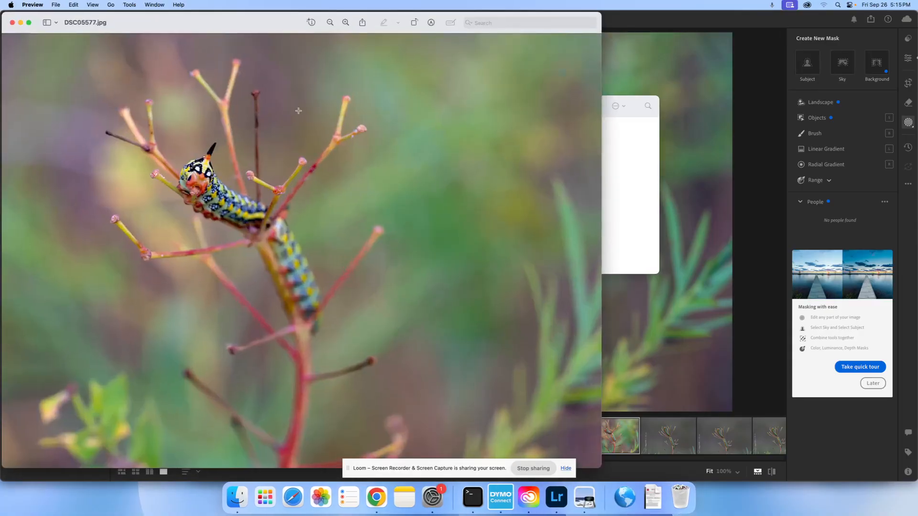
left_click(12, 23)
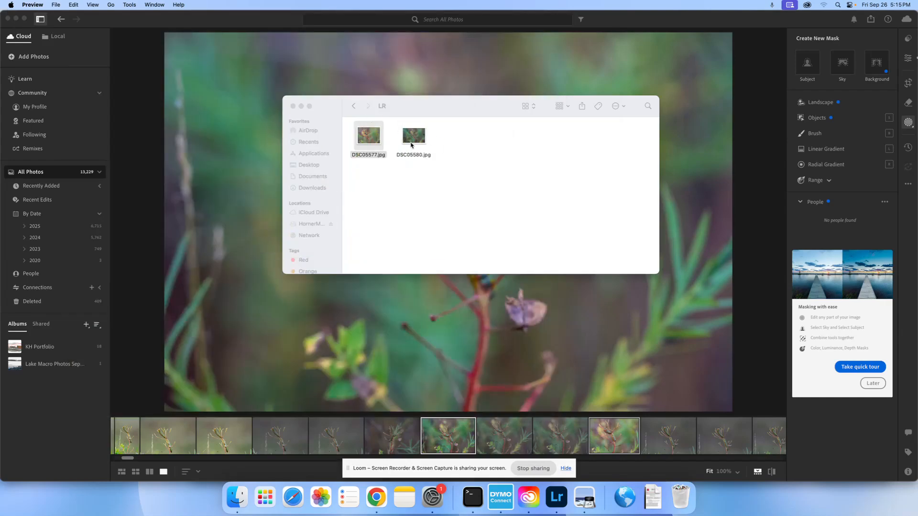
left_click(354, 106)
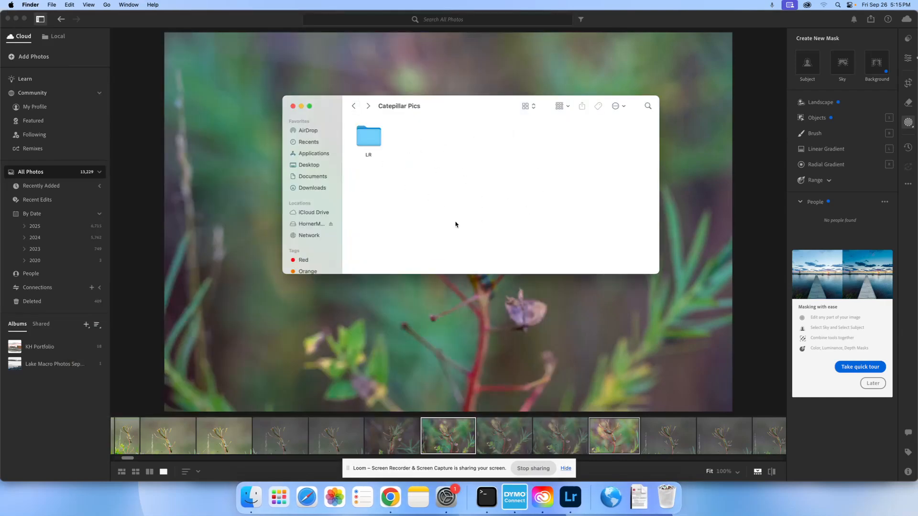